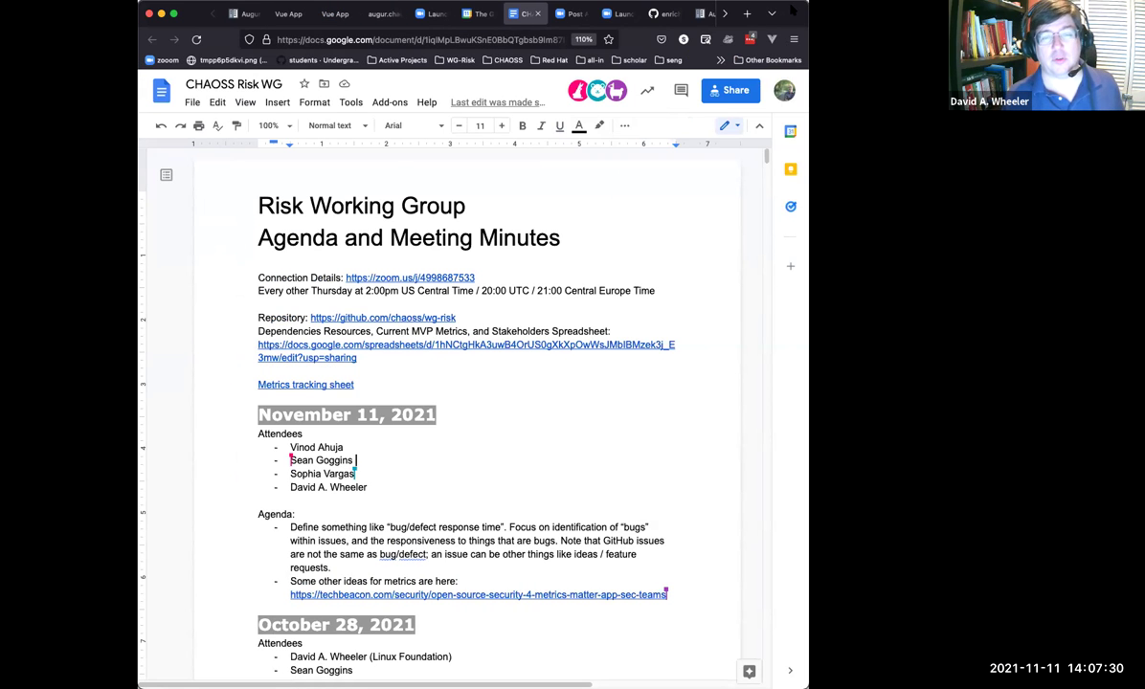
Step: Show the preview card for the 'Metrics tracking sheet' link in the meeting-minutes agenda
click(446, 560)
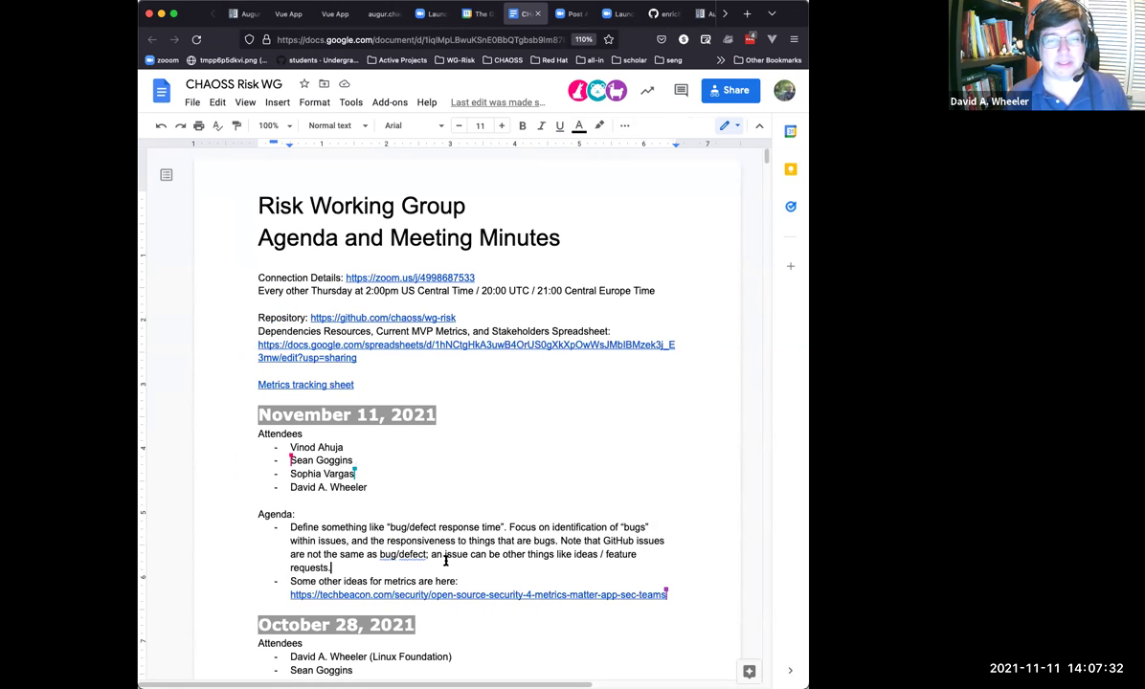
scroll(446, 560, down, 2)
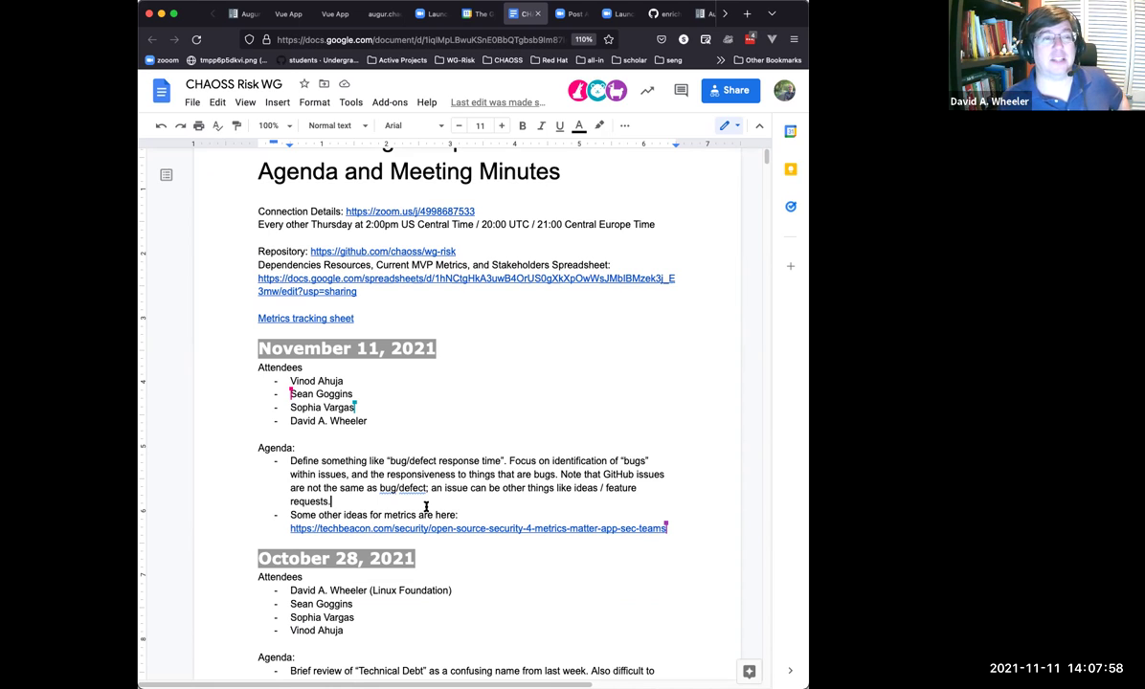
click(311, 319)
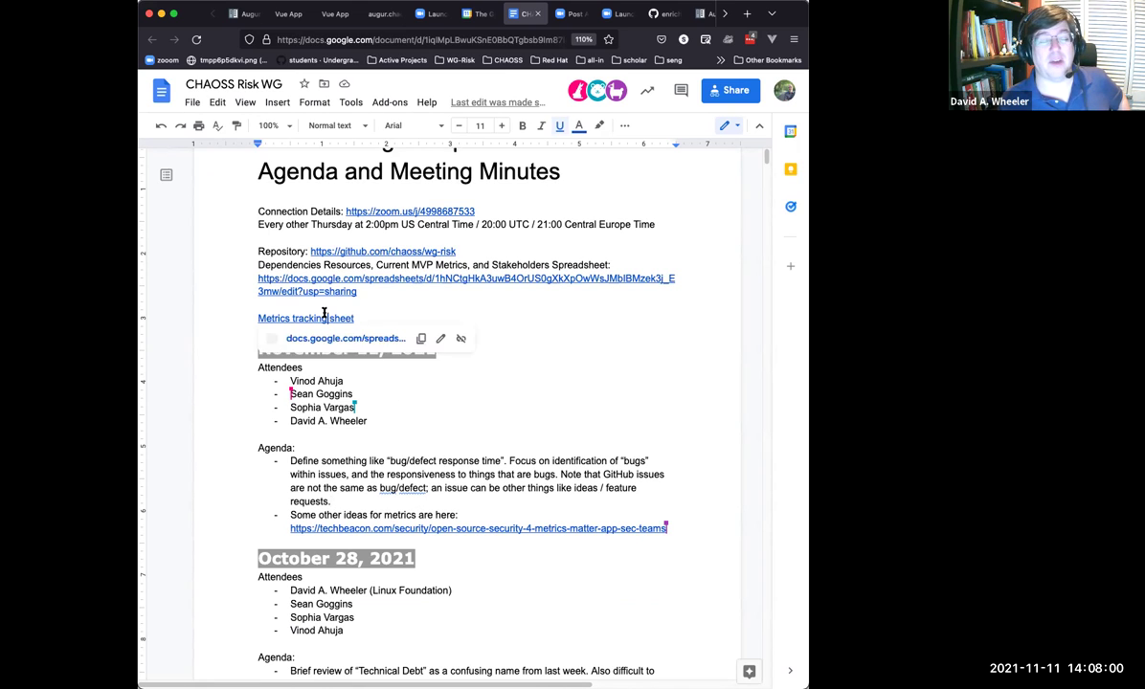
Step: Open the linked CHAOSS metrics spreadsheet and go to its Risk sheet
click(347, 338)
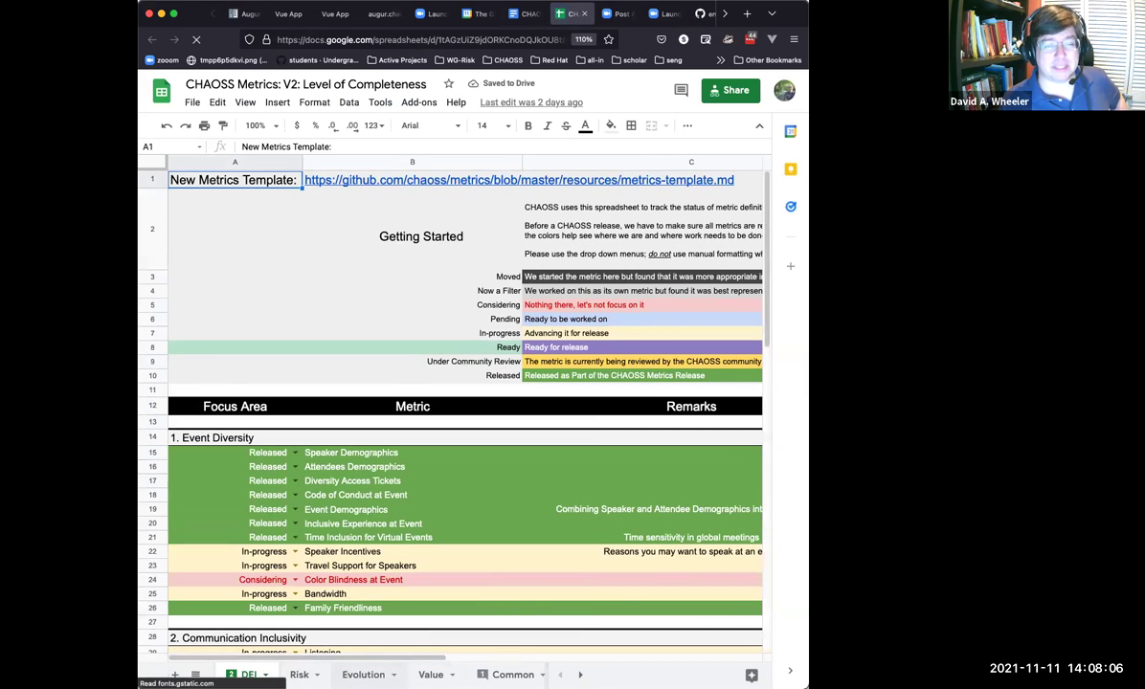
click(299, 675)
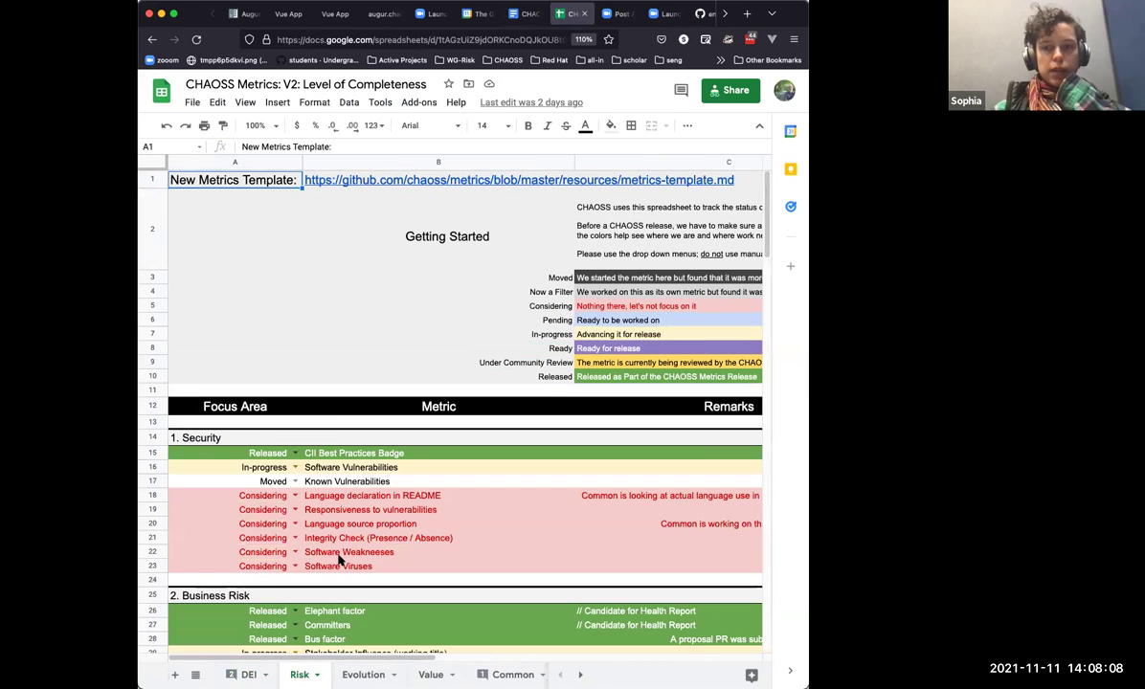
scroll(342, 554, down, 5)
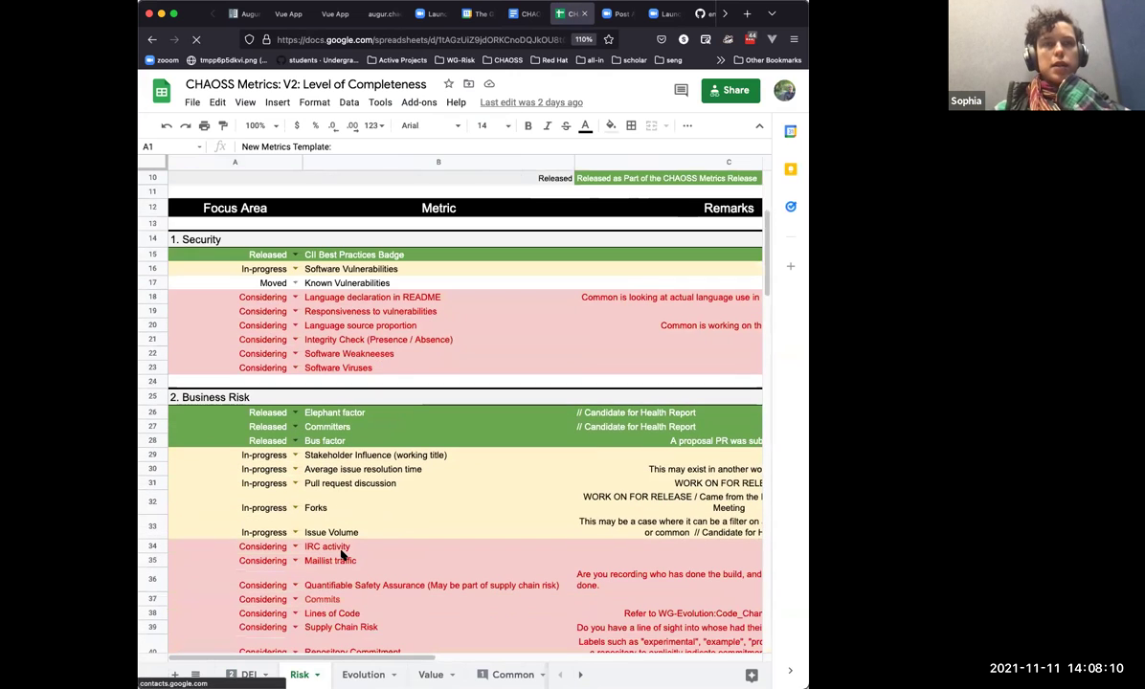
scroll(342, 553, down, 3)
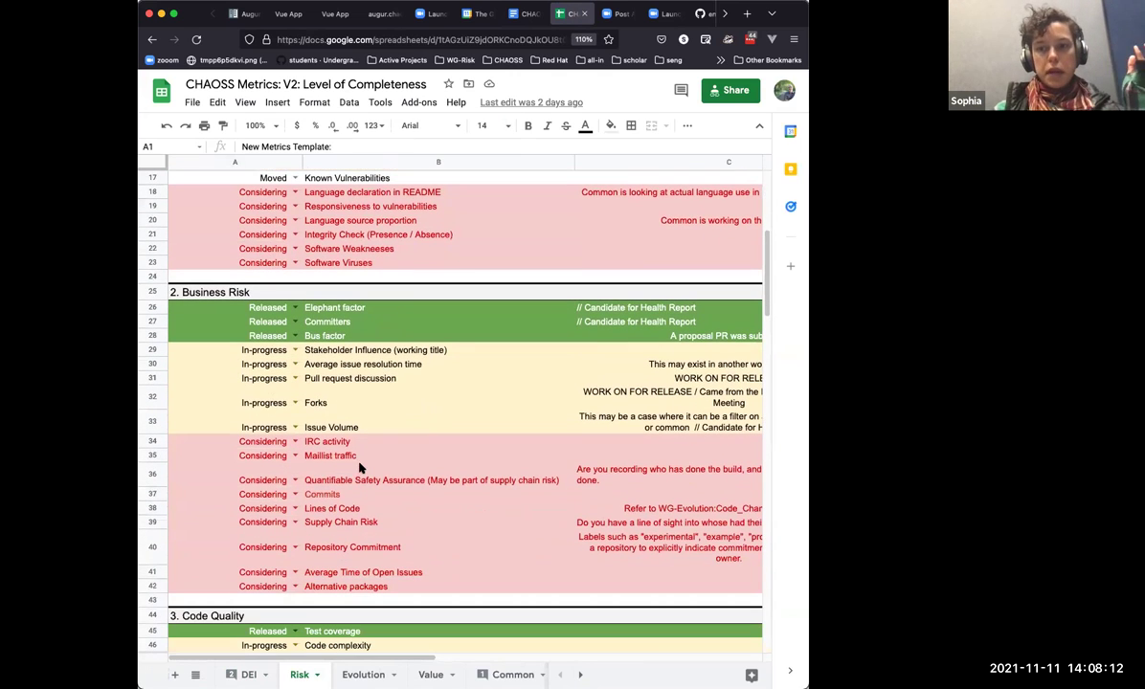
Step: Search the Risk sheet for 'bug' and step through the matches
key(super+f)
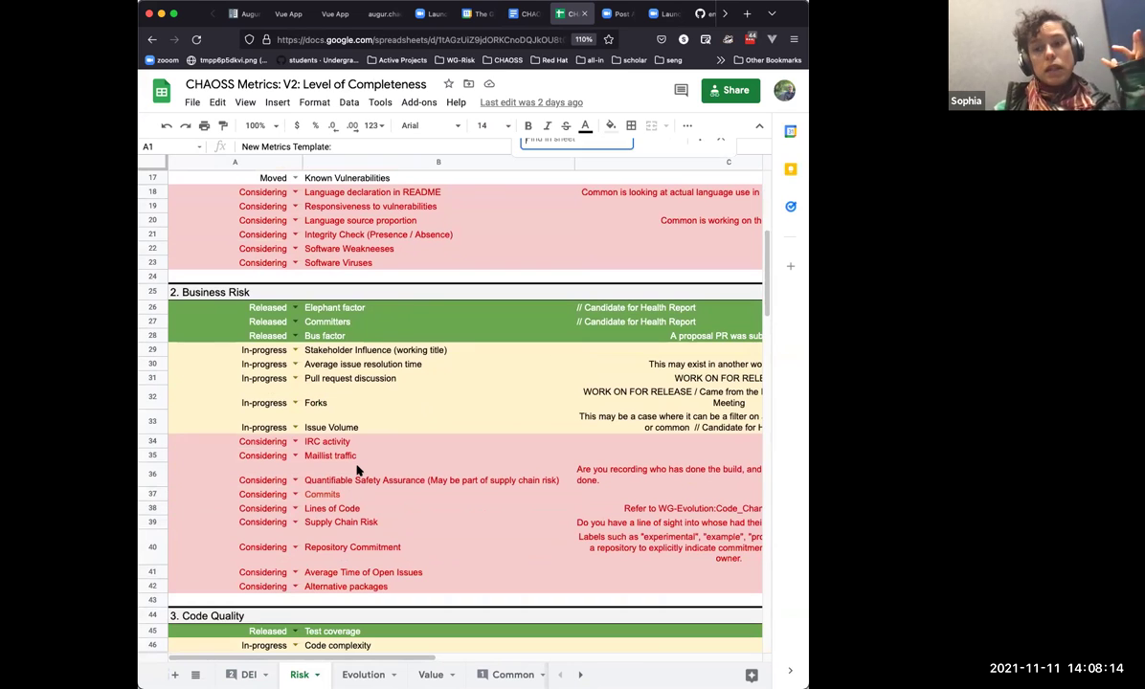
text(bug)
key(Return)
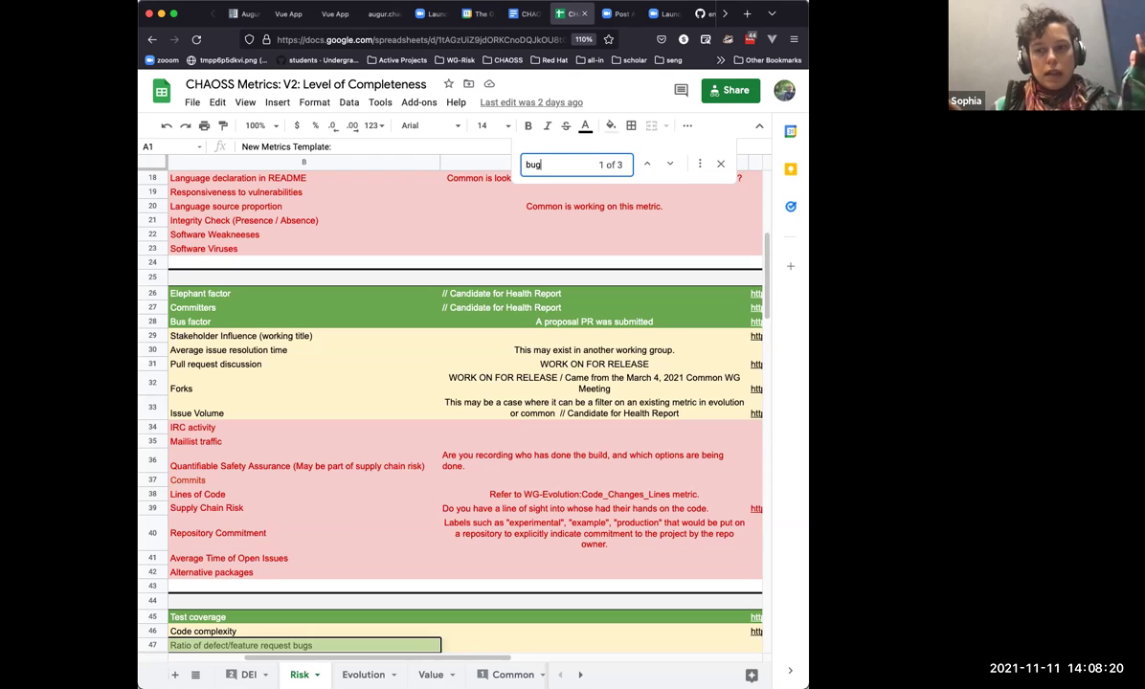
key(Return)
key(Return)
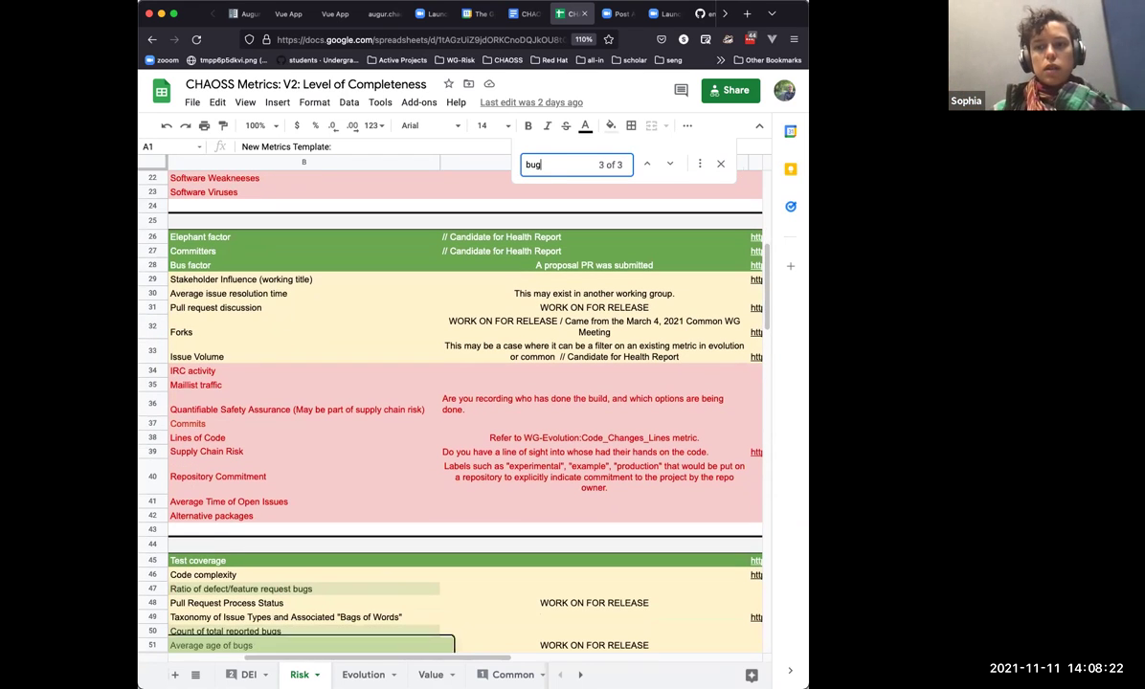
key(Return)
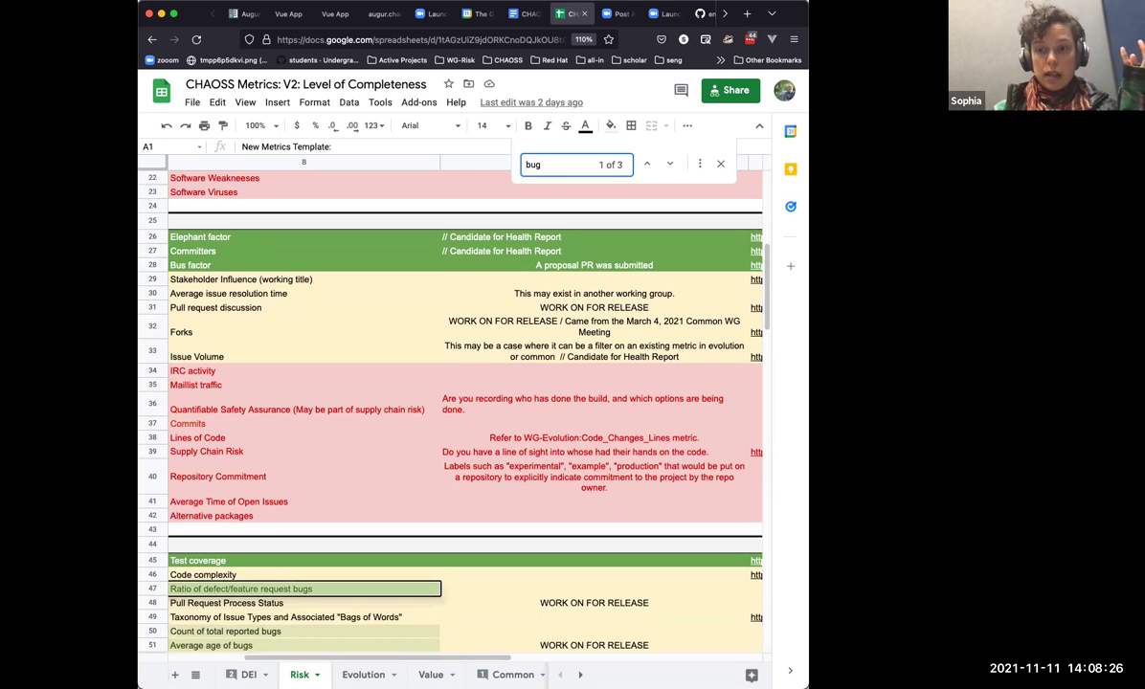
key(Return)
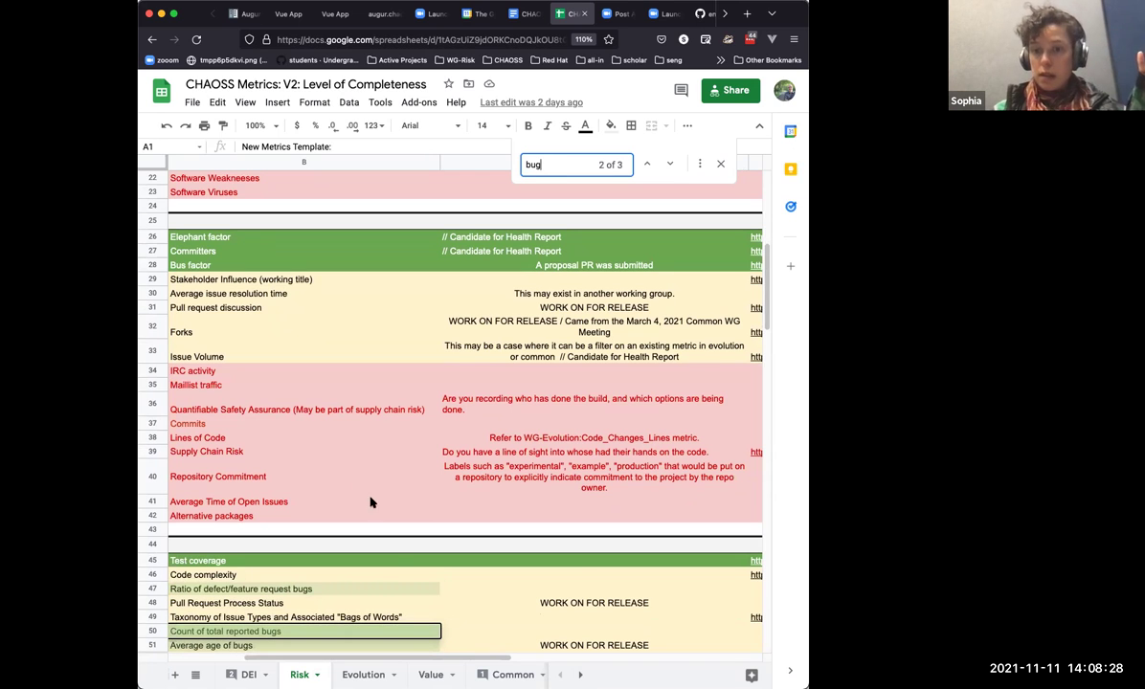
Step: Inspect the 'Count of total reported bugs' and 'Average age of bugs' metric rows and their remarks
click(395, 621)
key(Down)
key(Down)
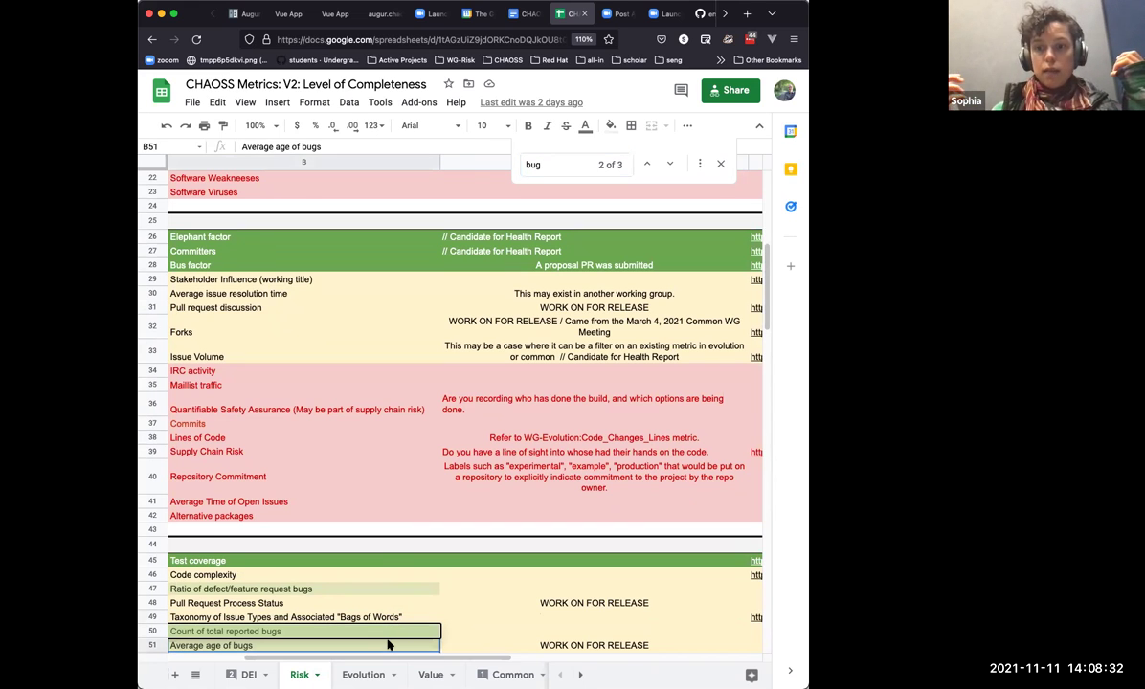
drag(494, 661, 651, 659)
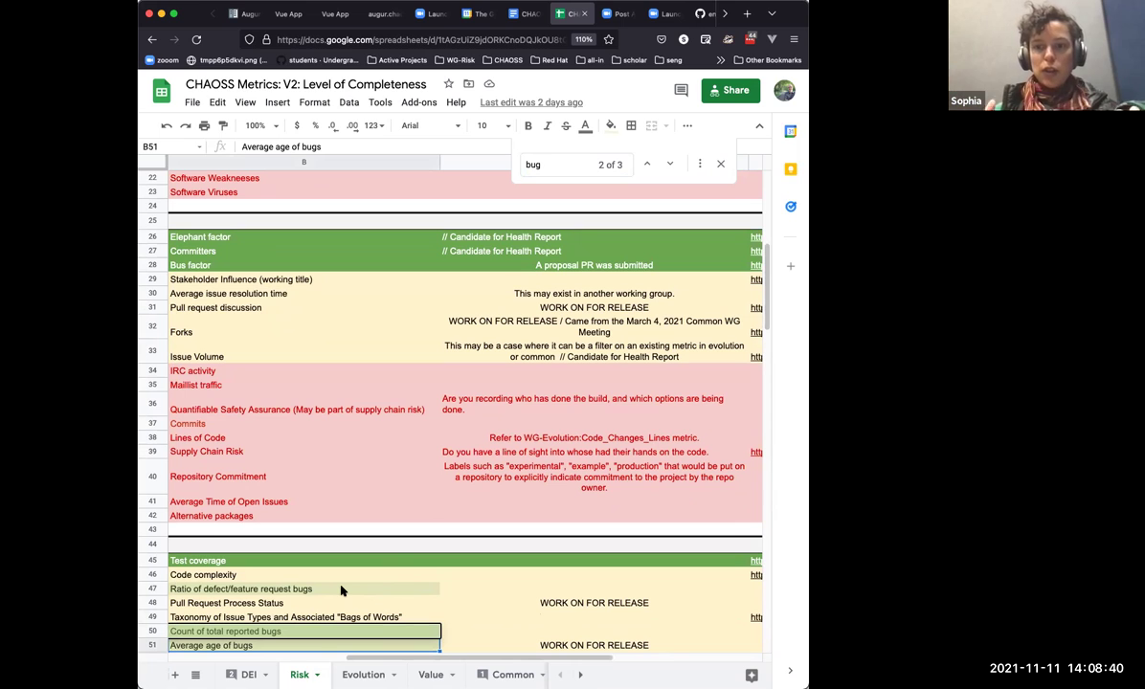
click(309, 632)
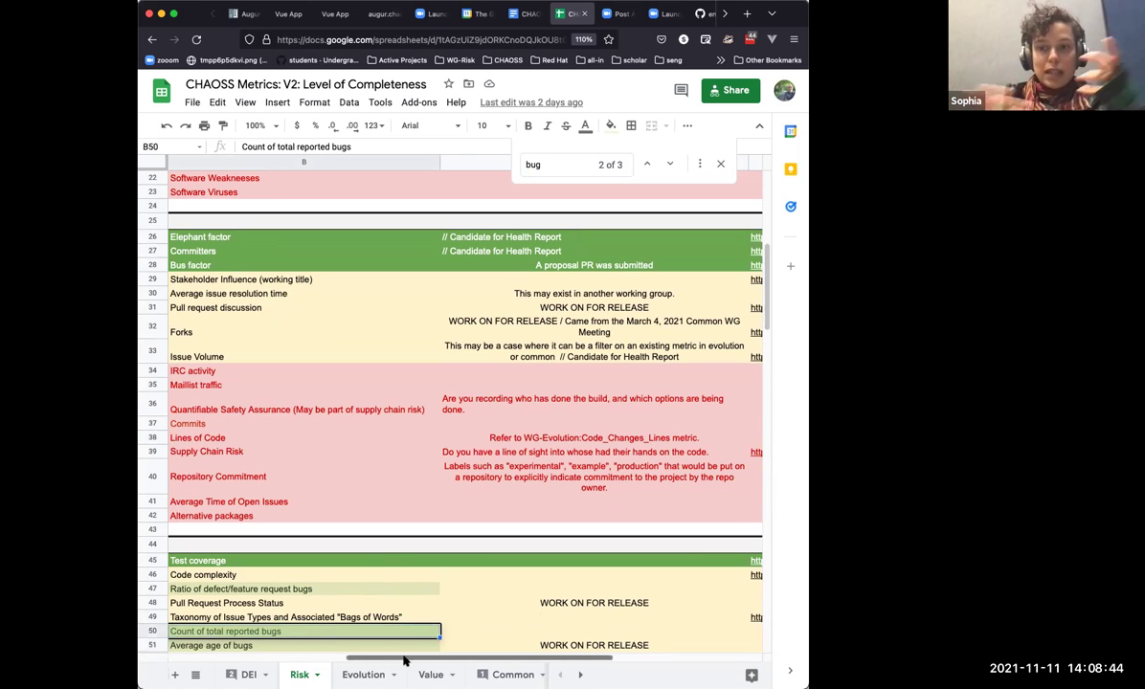
scroll(494, 658, right, 5)
scroll(469, 658, left, 5)
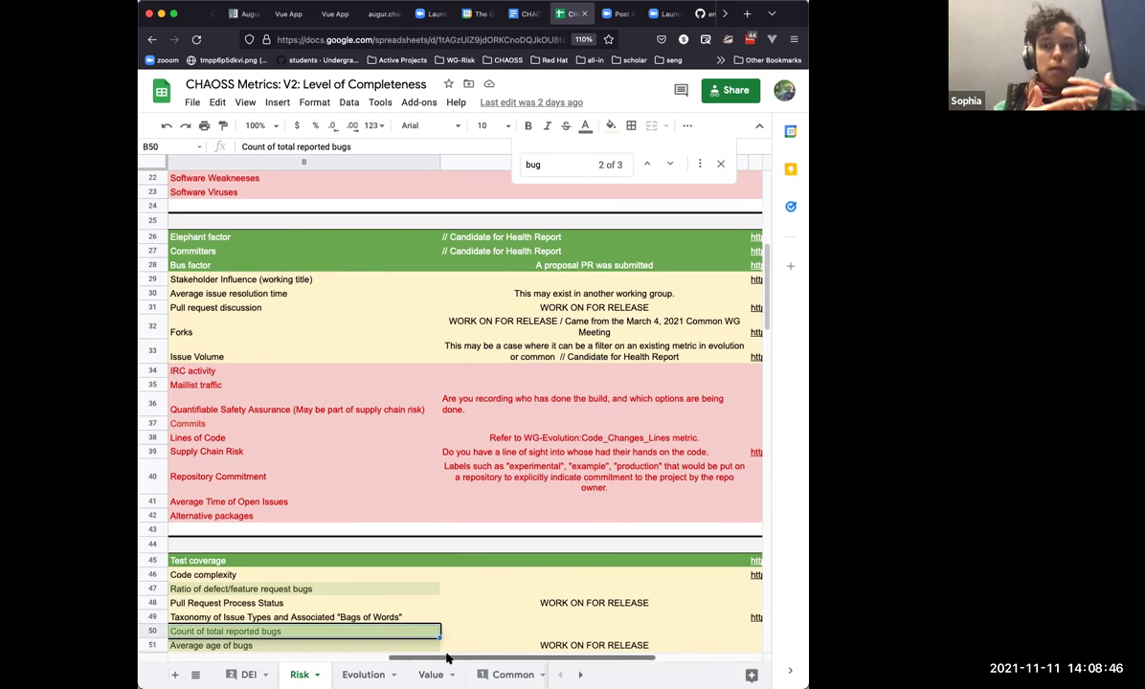
click(424, 646)
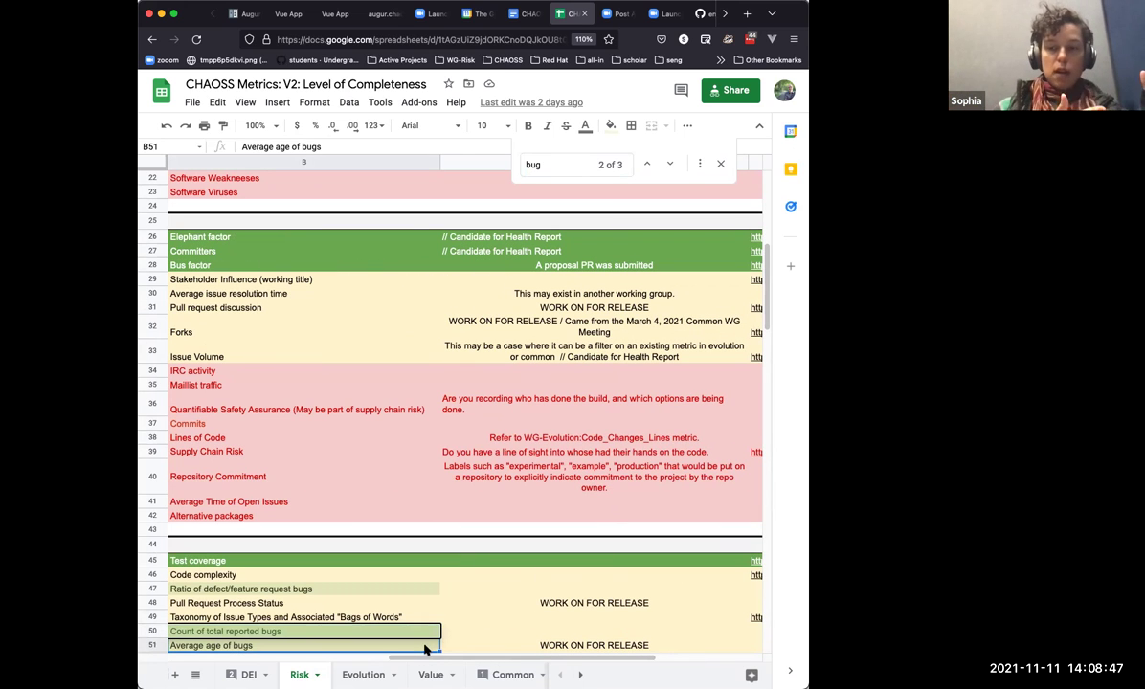
click(530, 647)
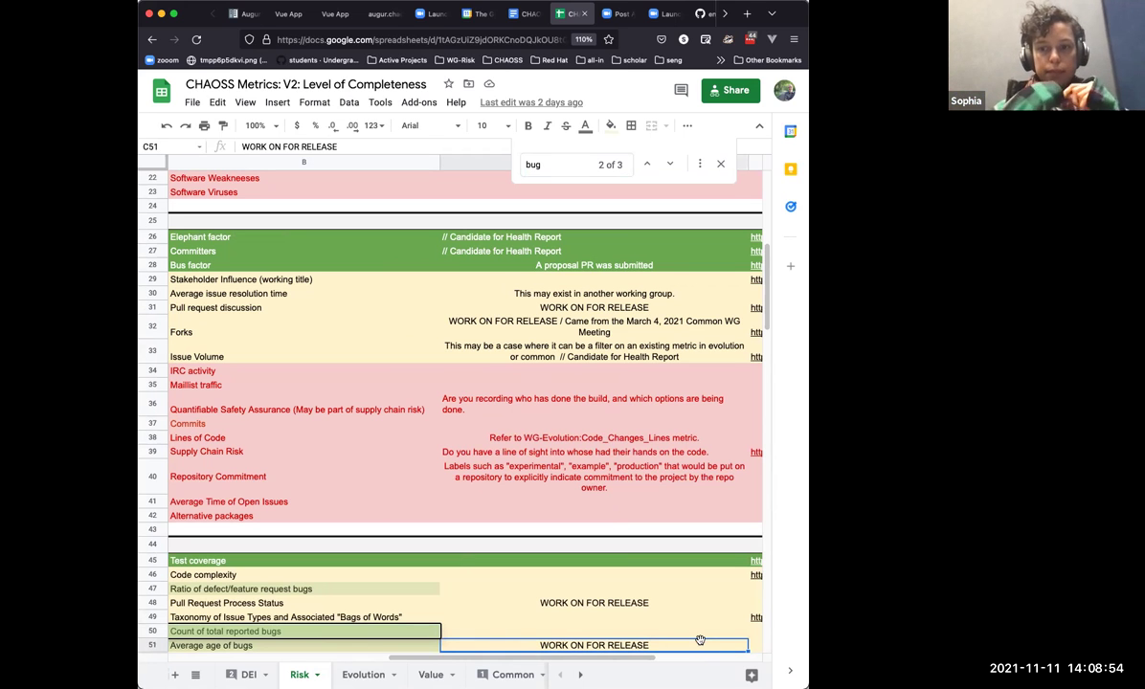
key(Right)
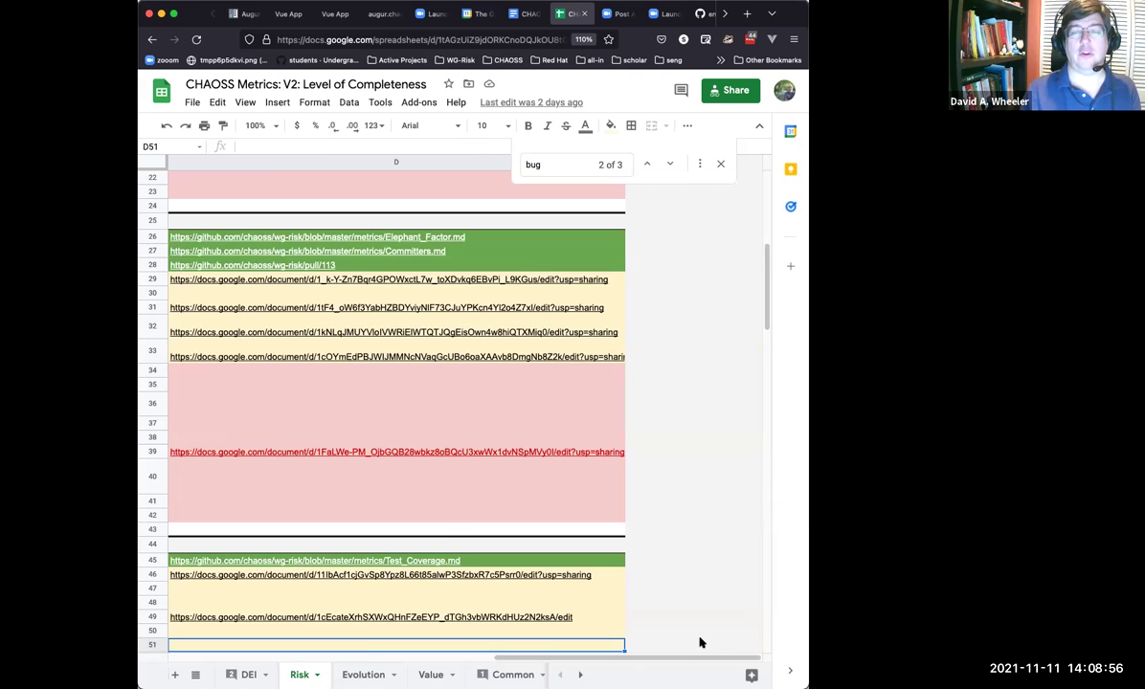
key(Home)
key(Down)
click(305, 631)
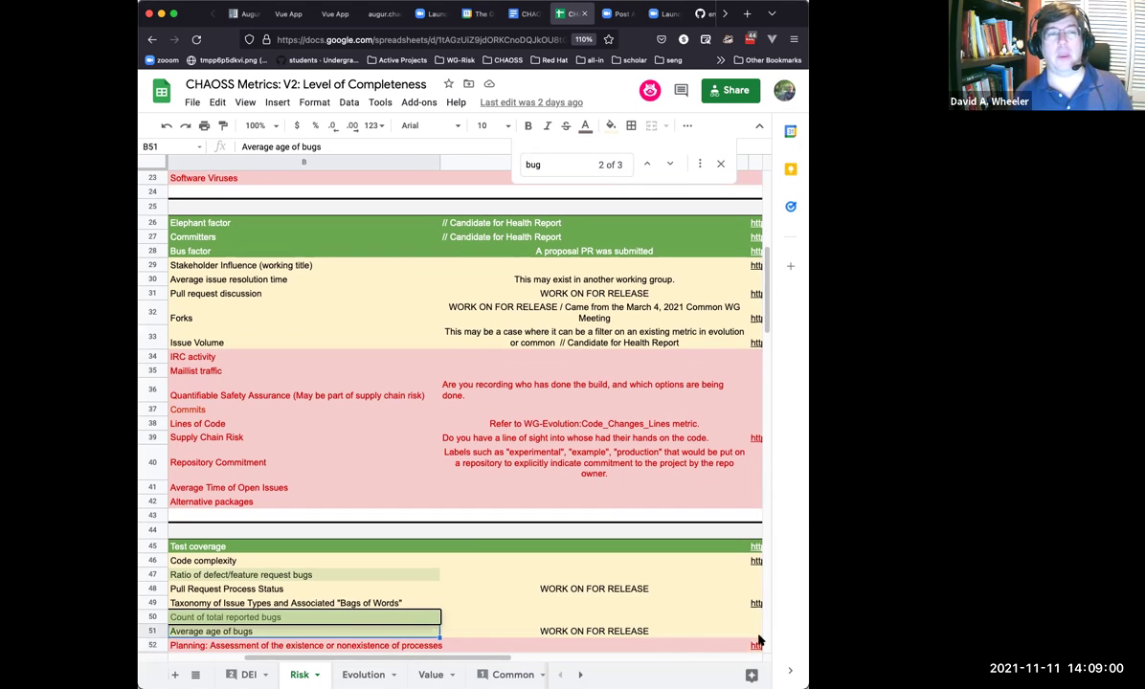
Step: Add indented notes that platform labels like 'bug' guide identification and a bag-of-words approach finds synonyms
click(526, 13)
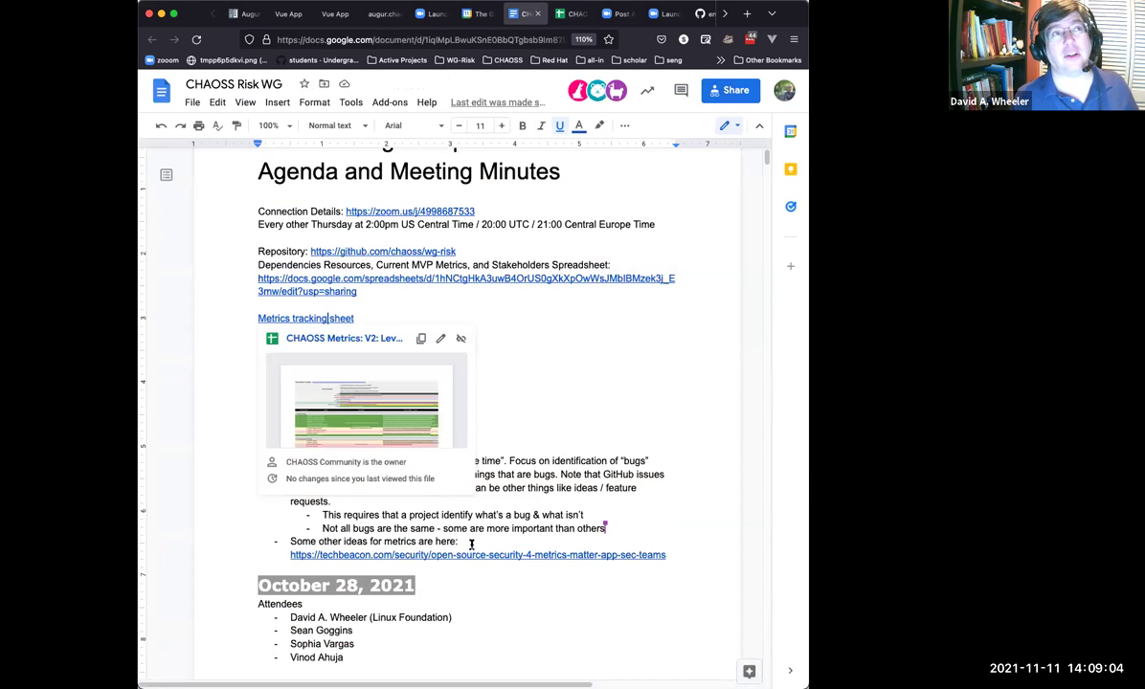
click(626, 513)
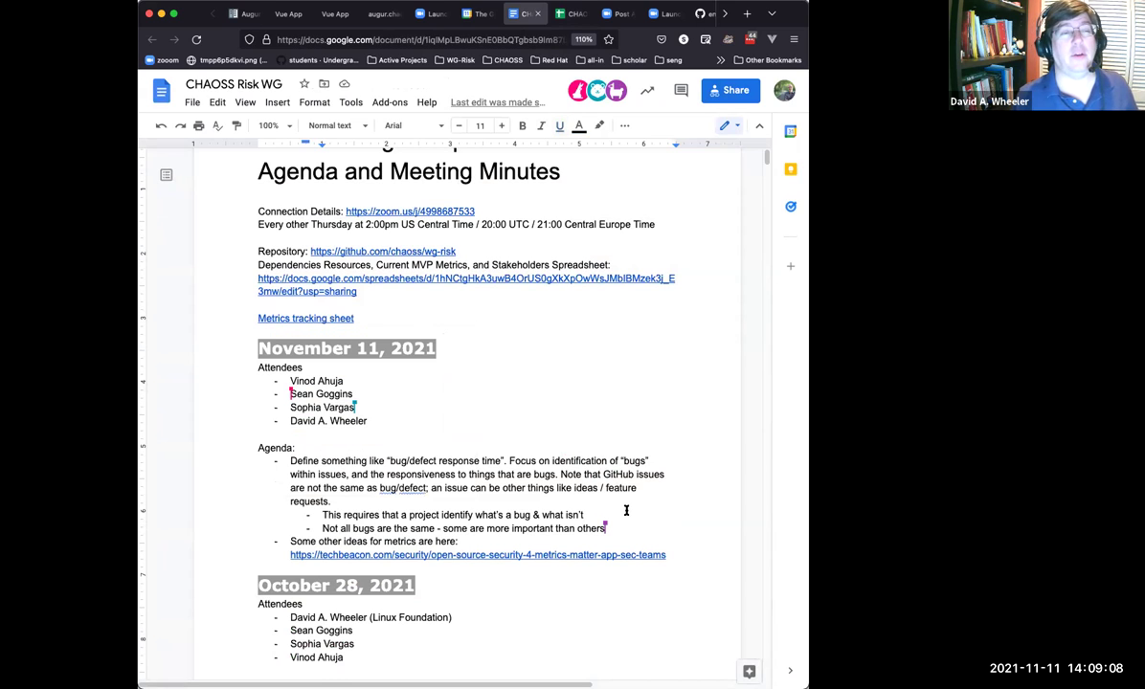
key(Return)
key(Tab)
text(labels)
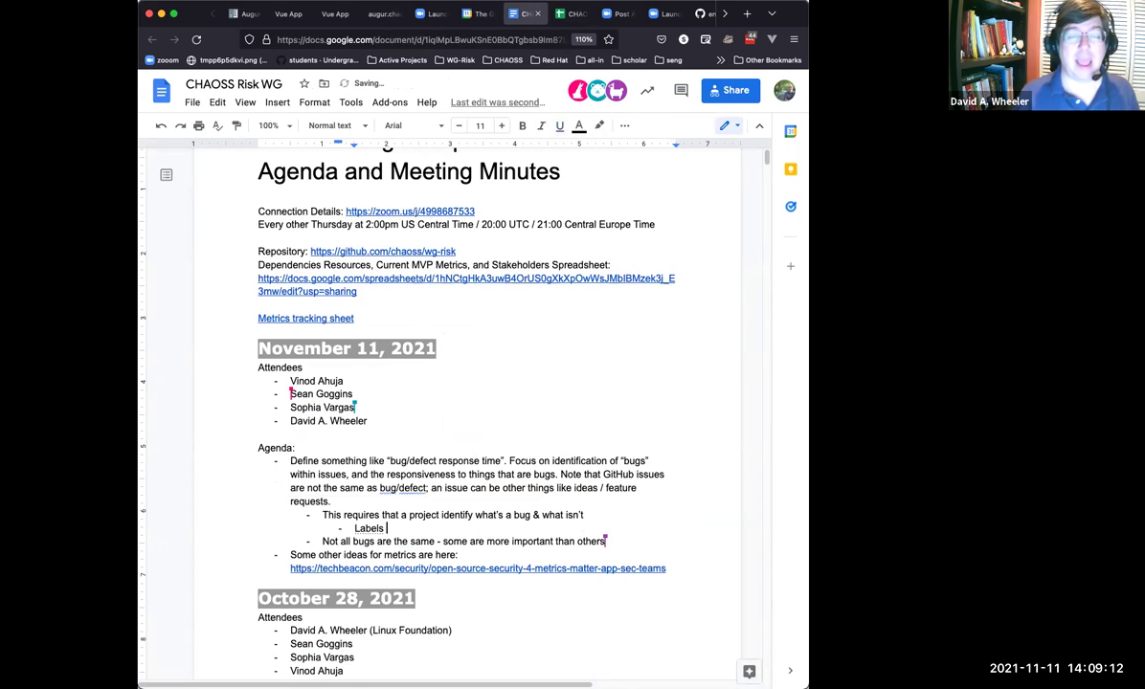
text( on platforms )
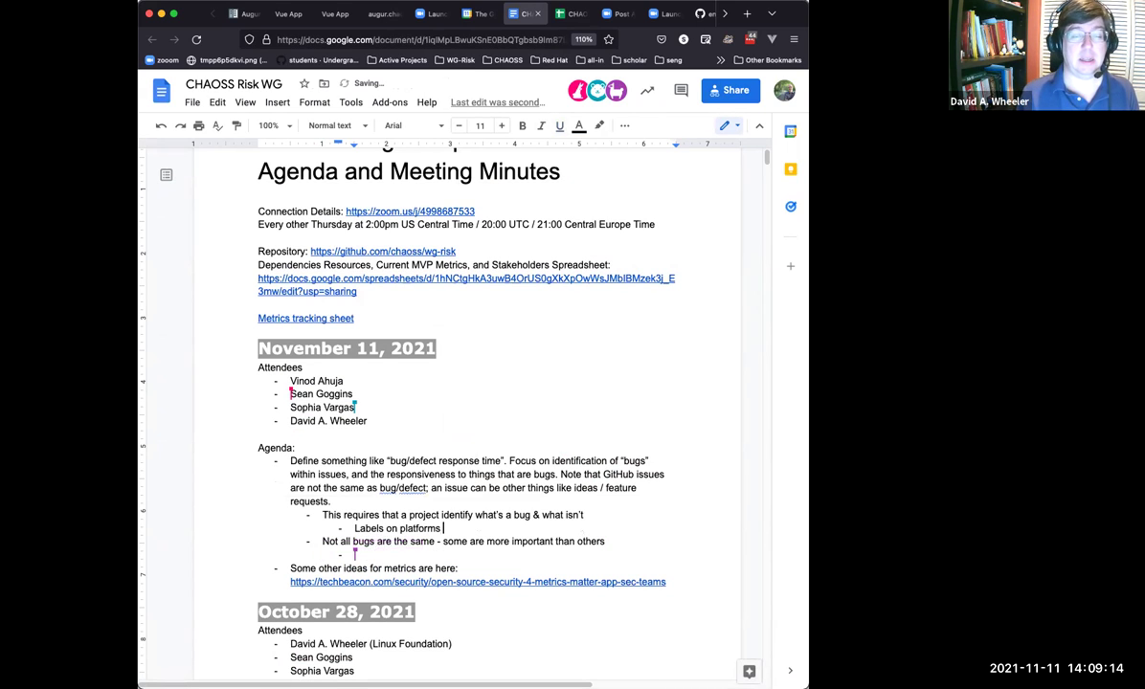
text(can be some)
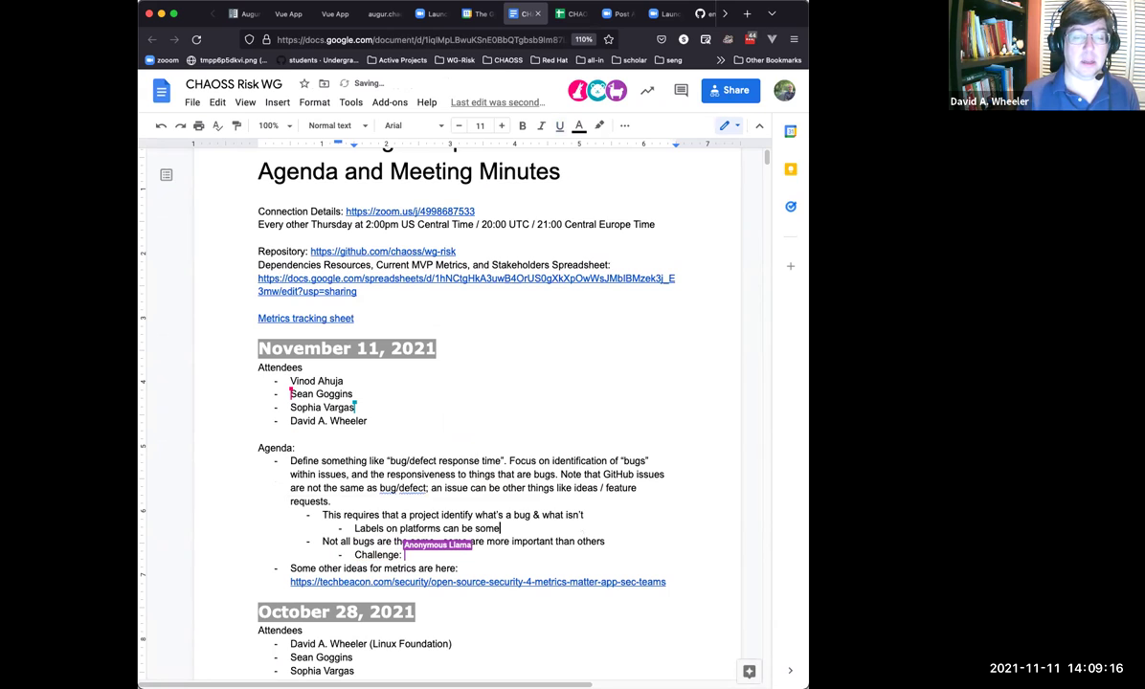
text(thing of a guide )
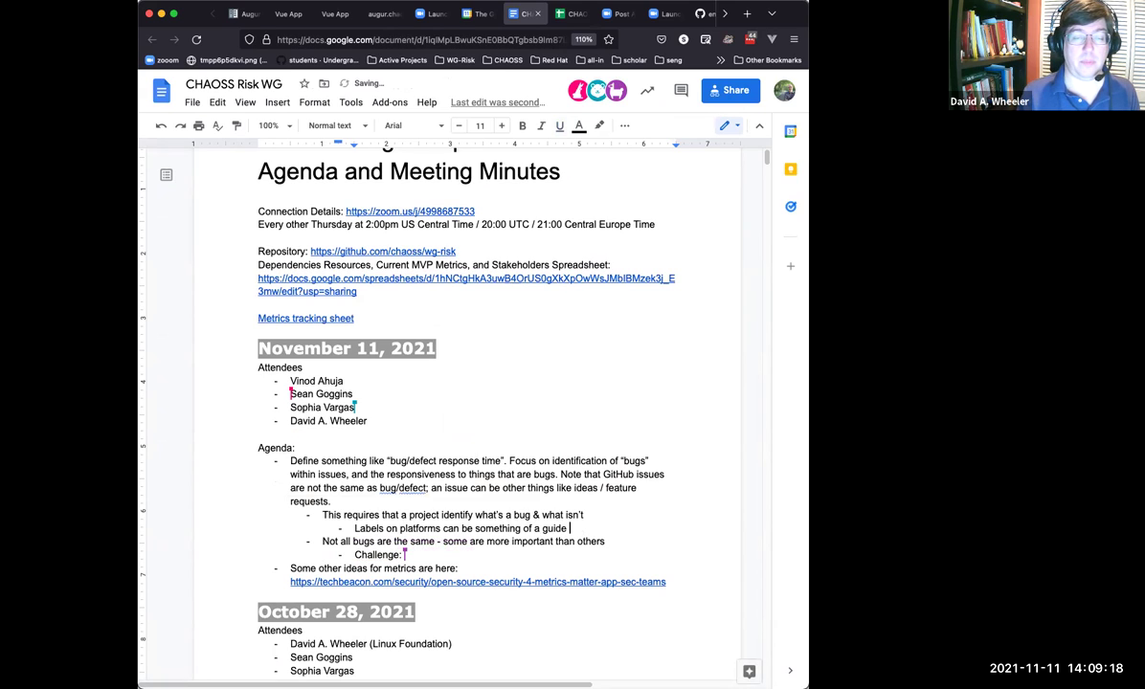
text(("bug')
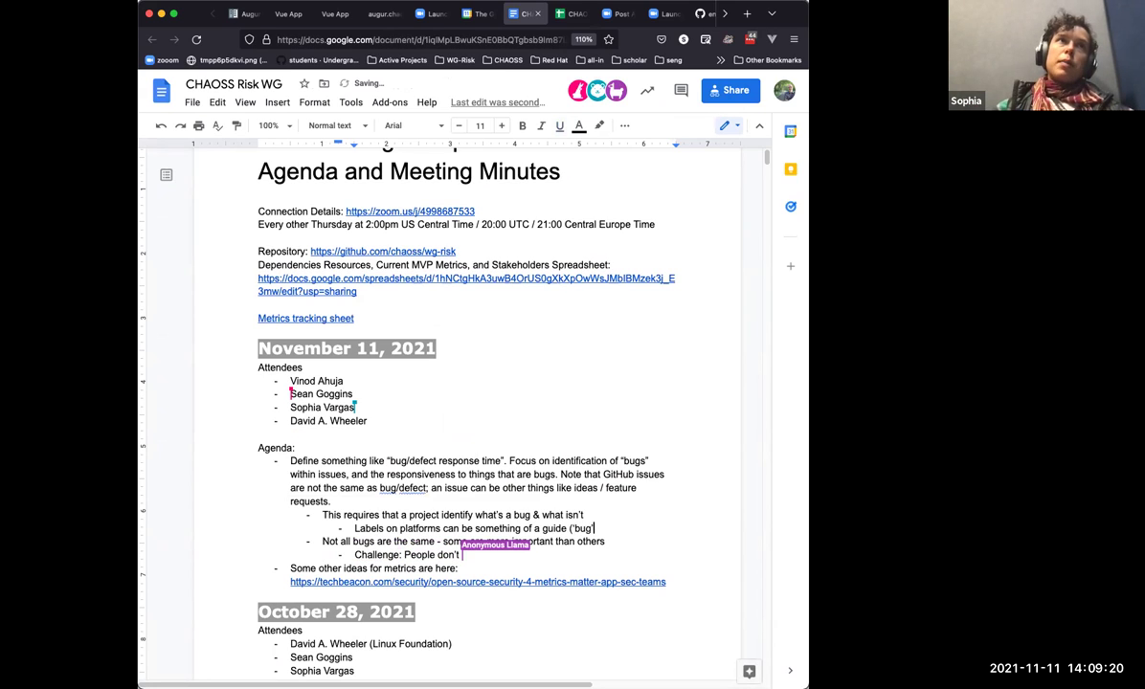
text())
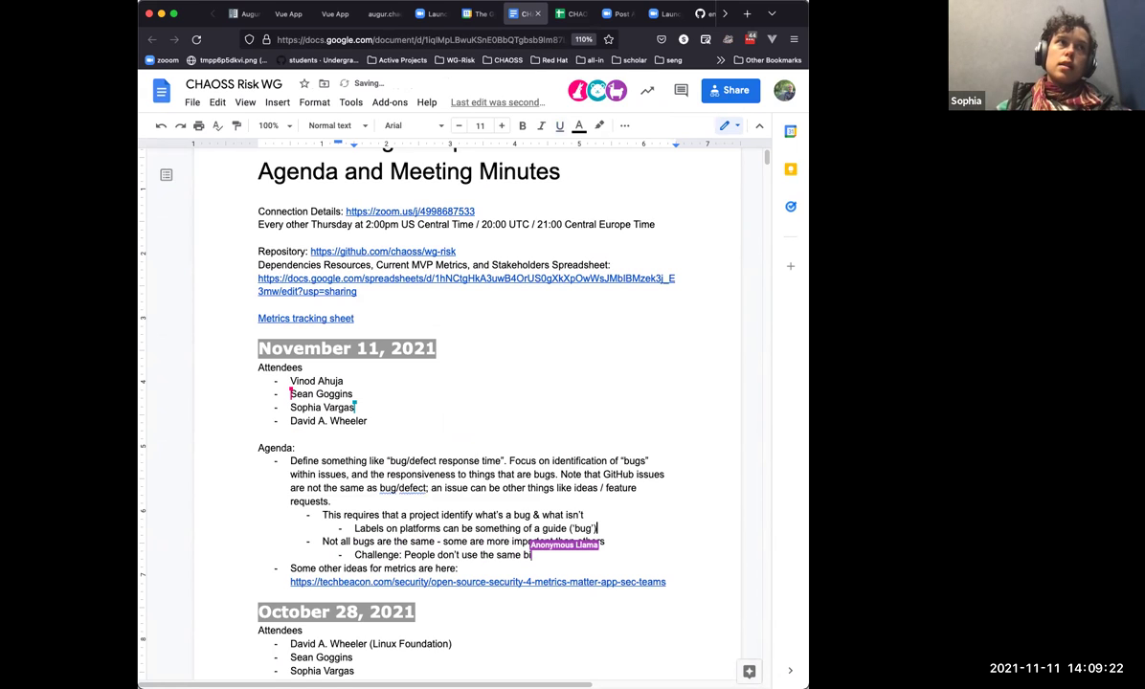
key(Return)
text(A "bag of)
text( words" approach could be used to iden)
text(tify common)
text(y)
text(y used synonyms )
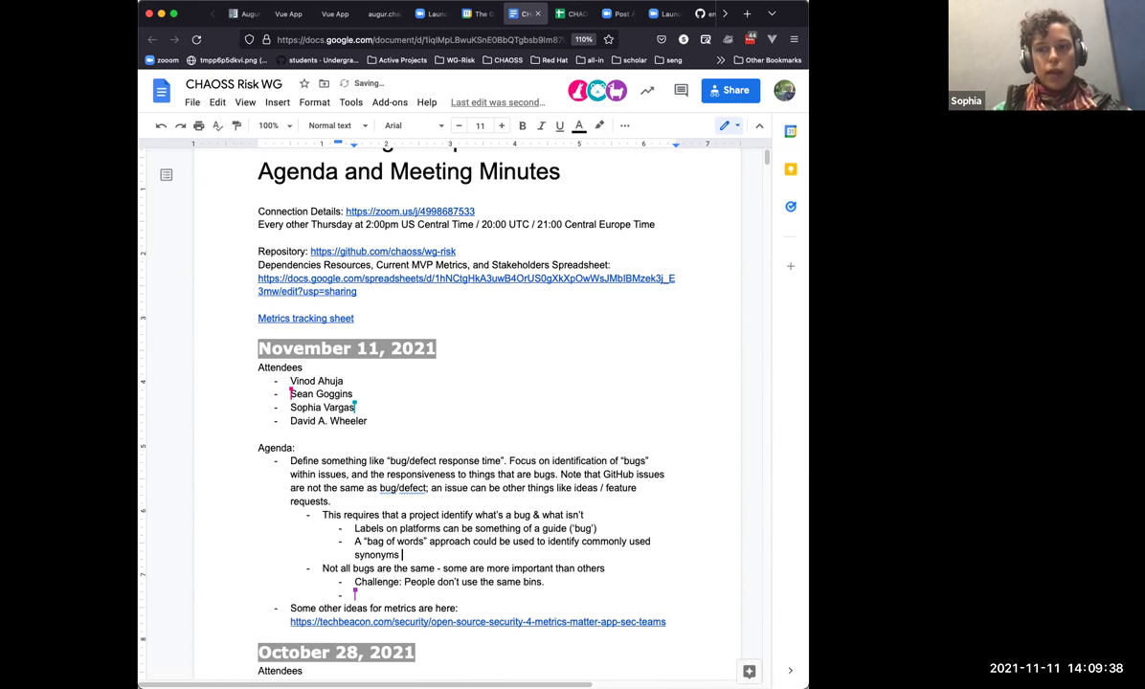
text(for "bugs" or "defects")
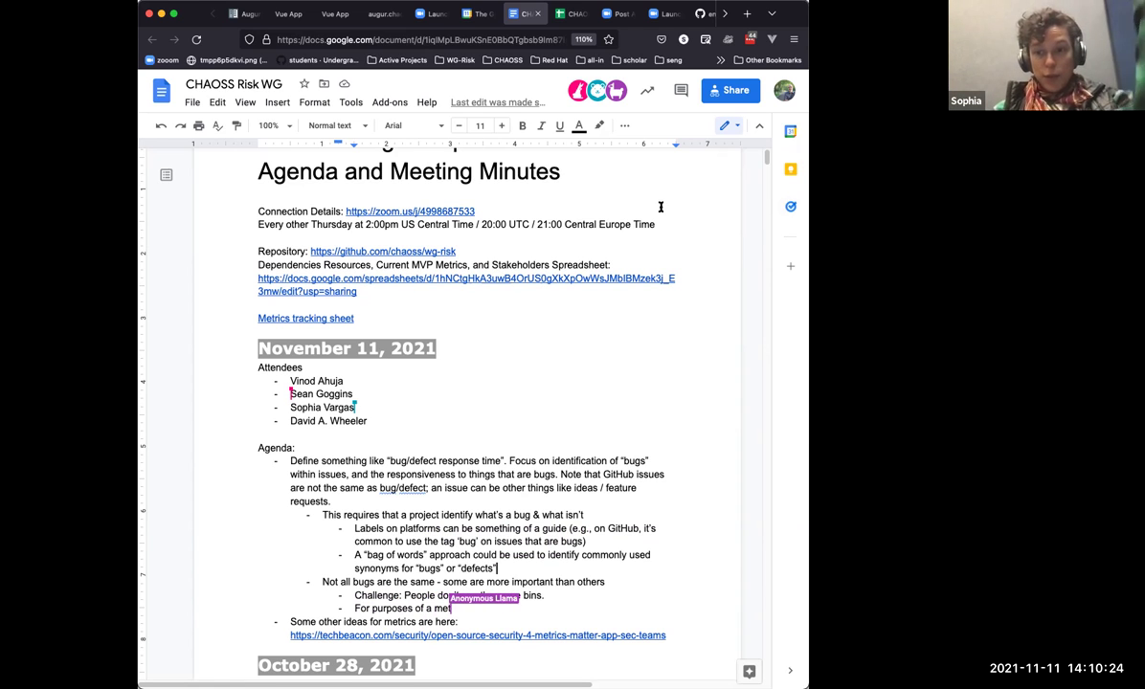
Step: Add a 'Label spreadsheet' sub-bullet that @-mentions the two collaborators
scroll(647, 327, down, 2)
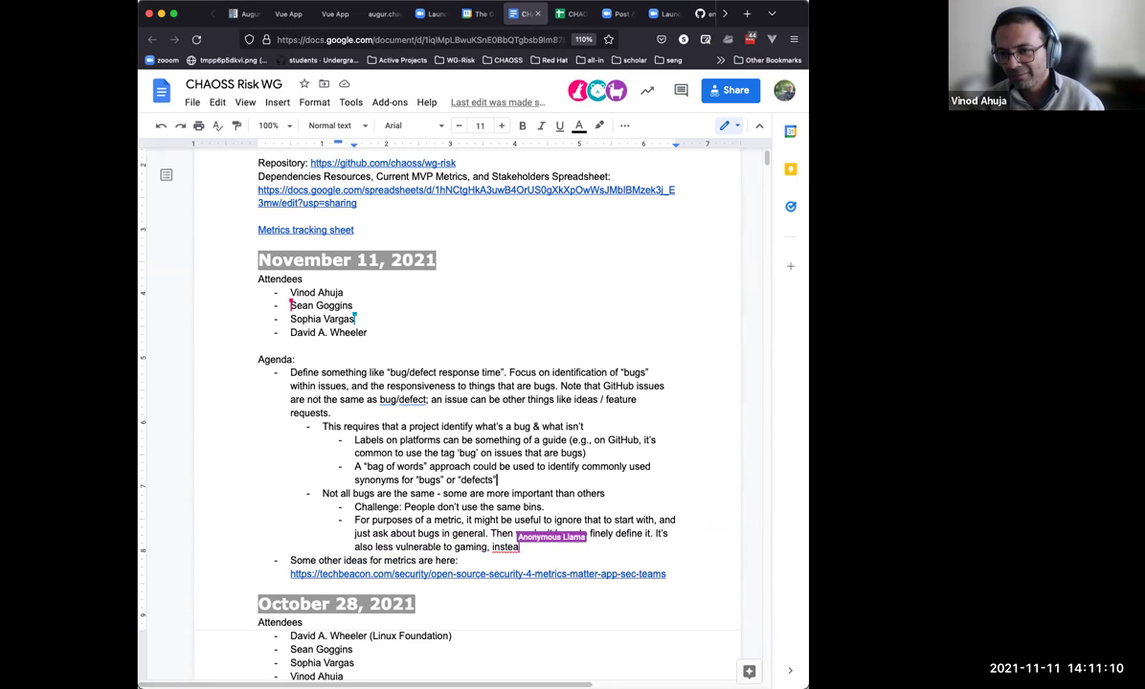
key(Return)
text(Label spreadsheet K)
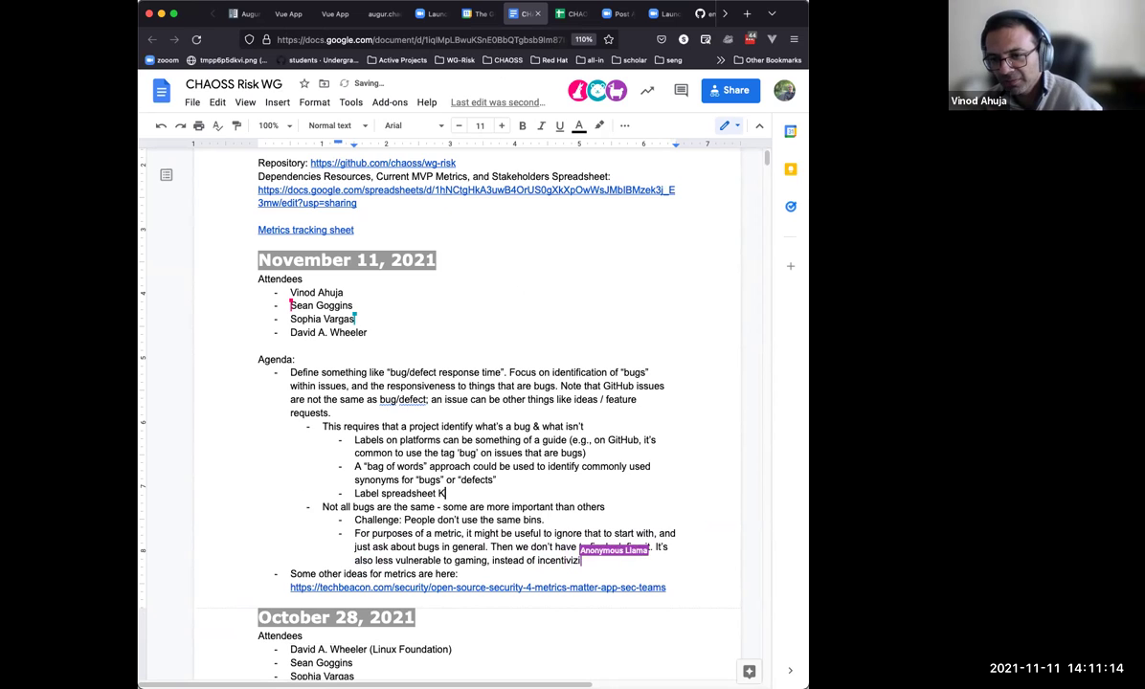
key(BackSpace)
text(@kate)
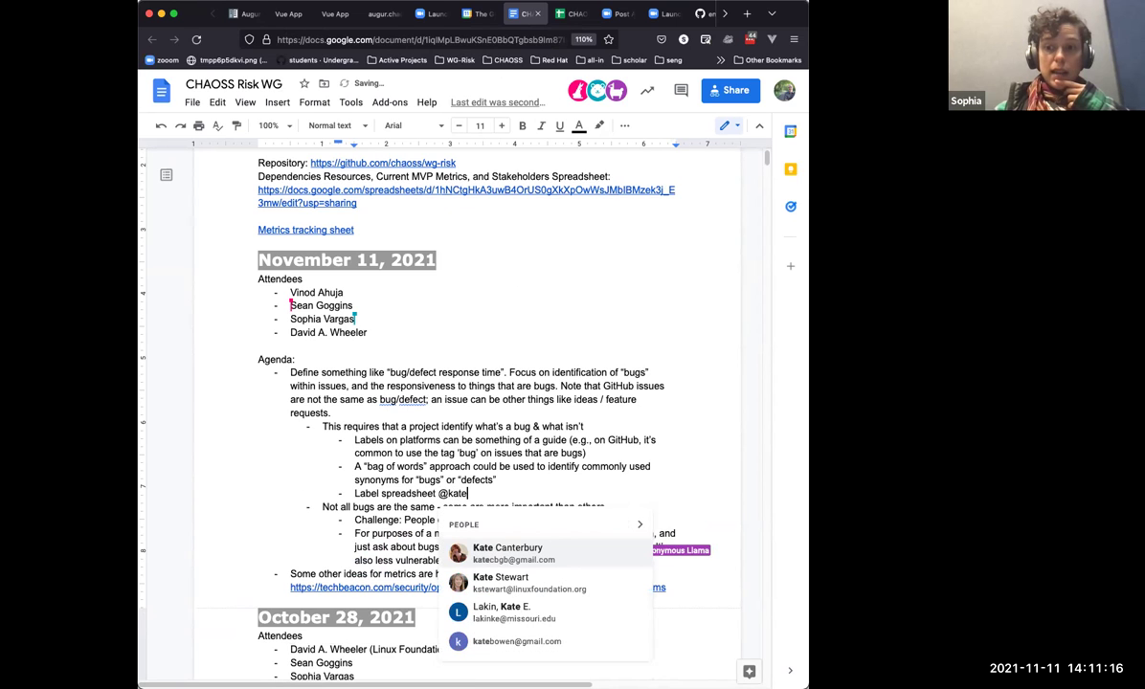
key(Down)
key(Return)
text(and @sean)
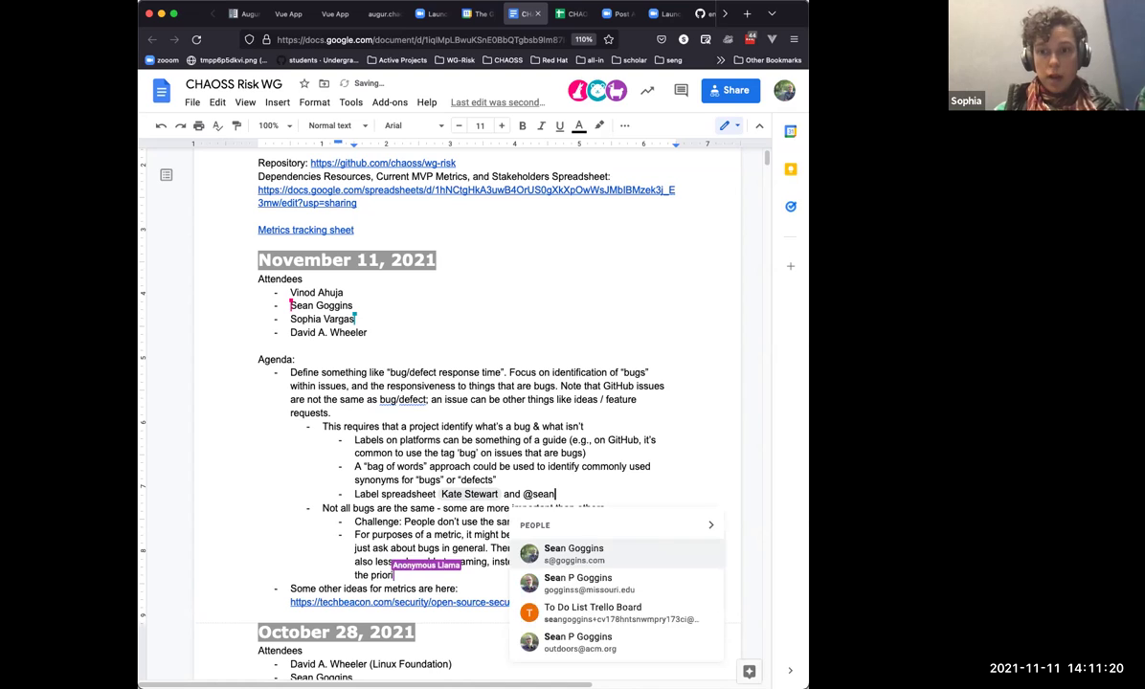
key(Return)
Step: Finish the note with 'were working on' and the pasted spreadsheet link, then open that spreadsheet
text(were working on)
key(ctrl+v)
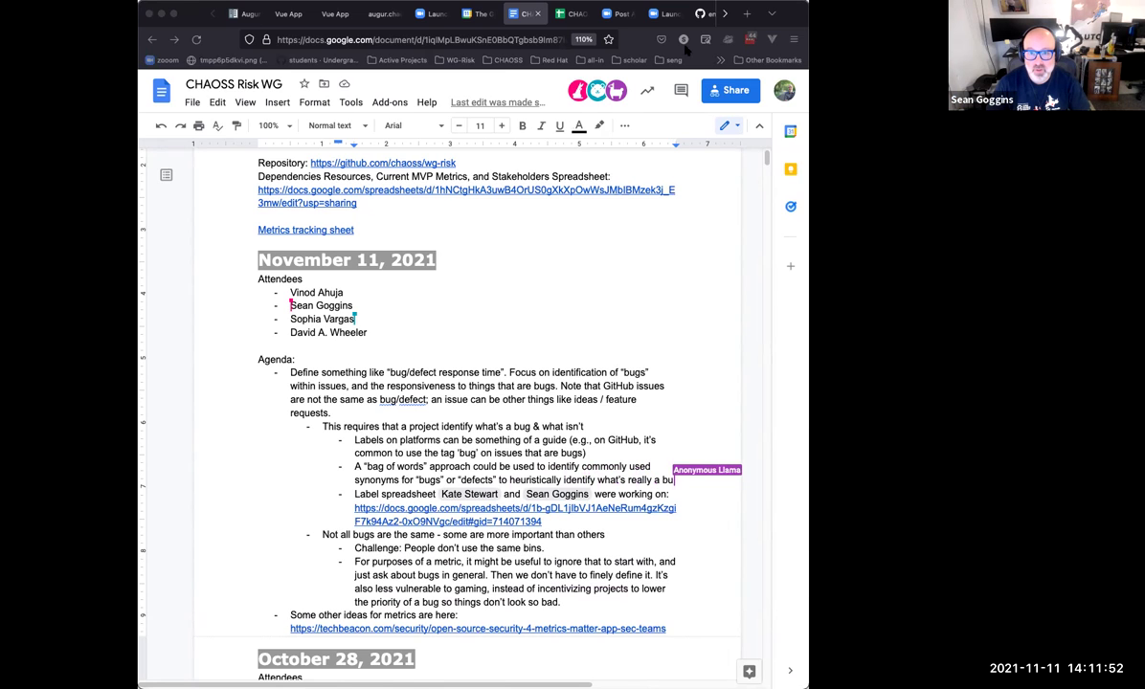
click(550, 14)
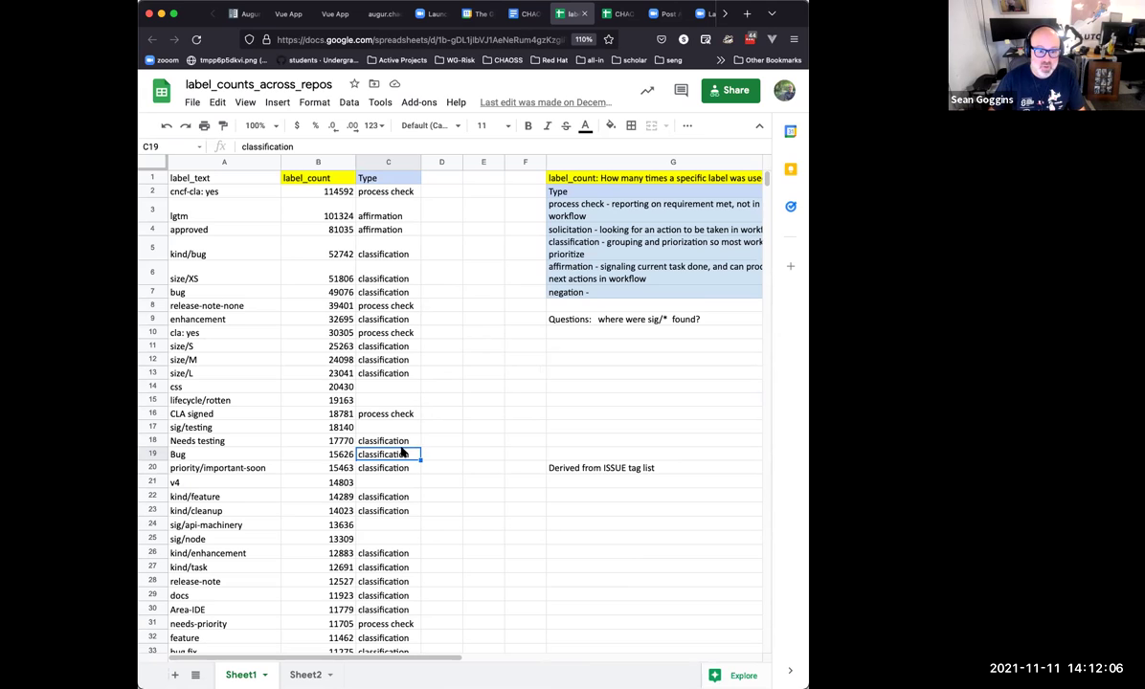
Step: Give the Bug label in cell A19 a light fill colour, then return to the minutes
click(230, 455)
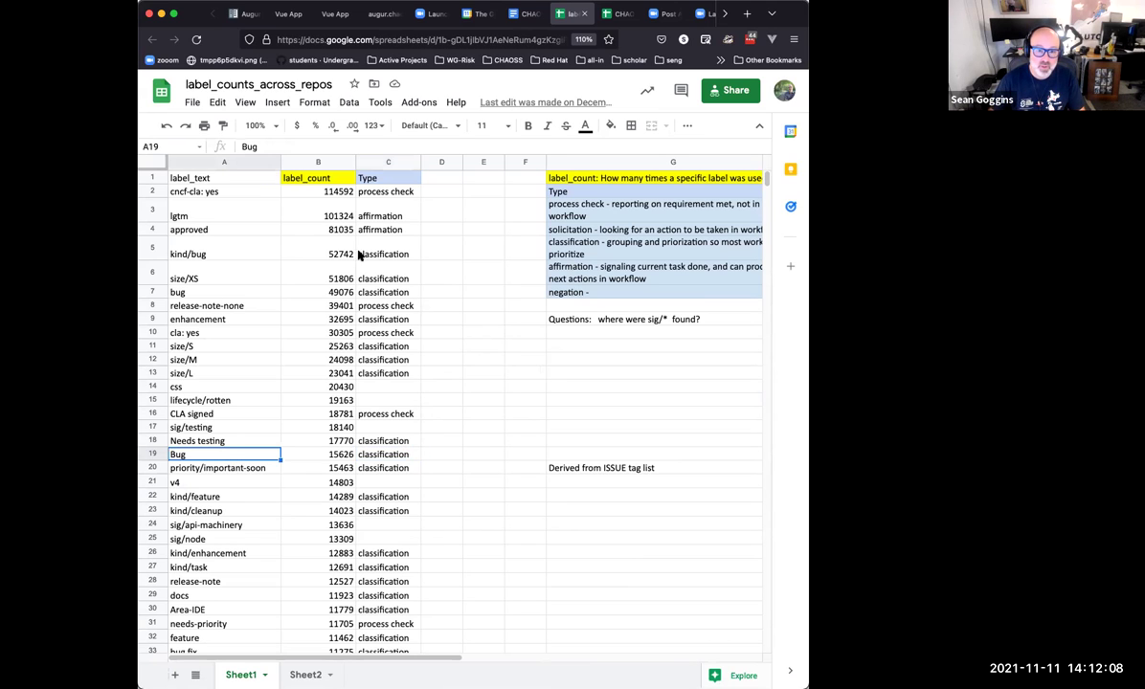
click(611, 125)
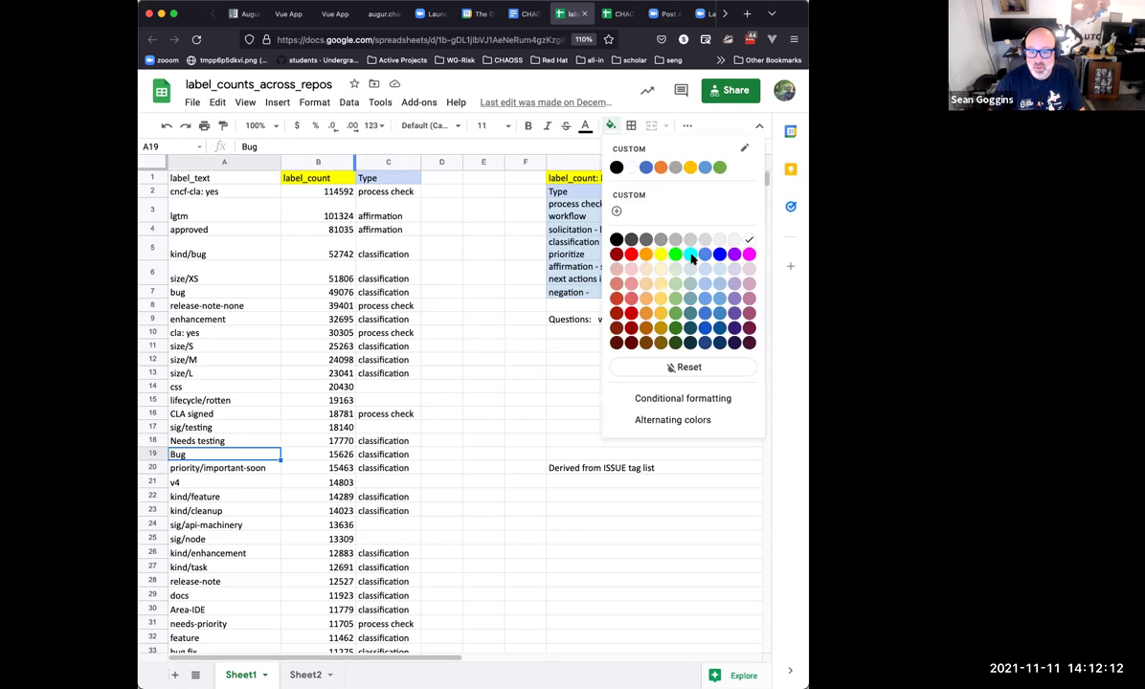
click(645, 245)
key(Up)
key(Up)
key(Up)
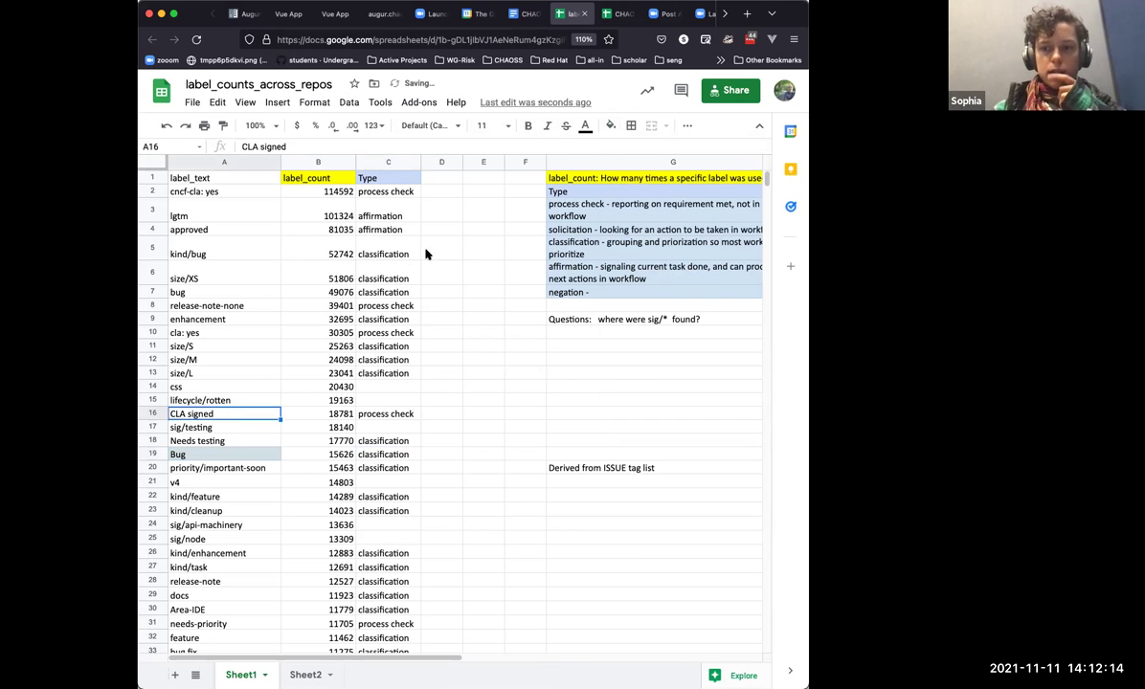
click(520, 14)
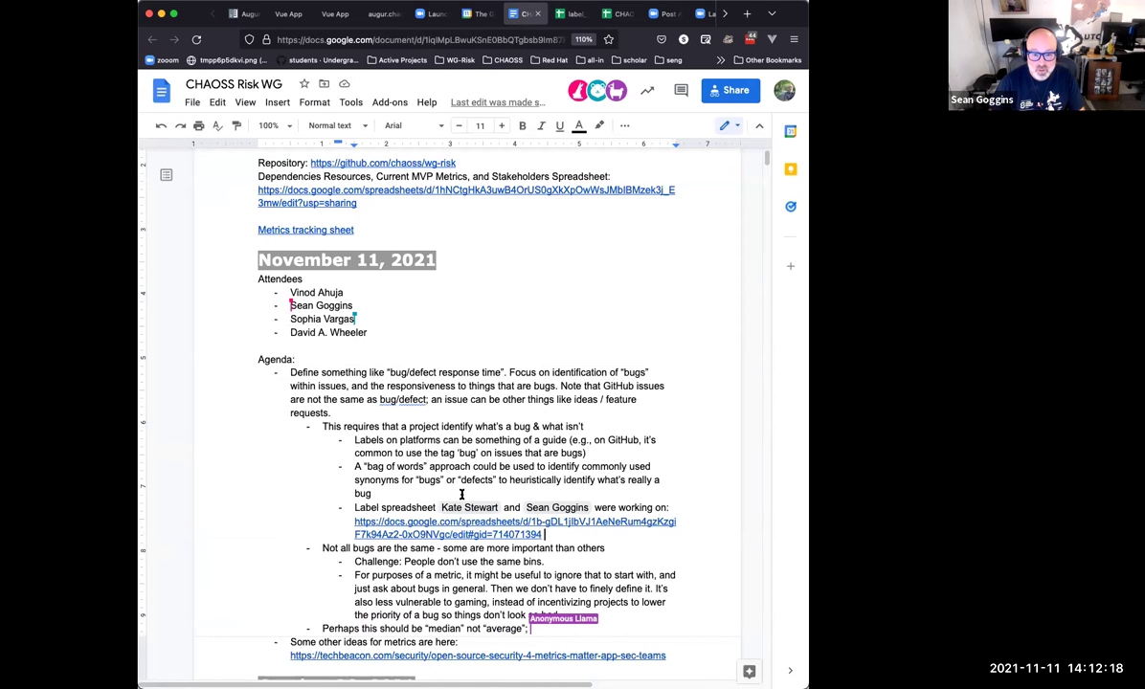
Step: Check the spreadsheet link's preview, then return to the sheet and select the bug label in A7
click(411, 521)
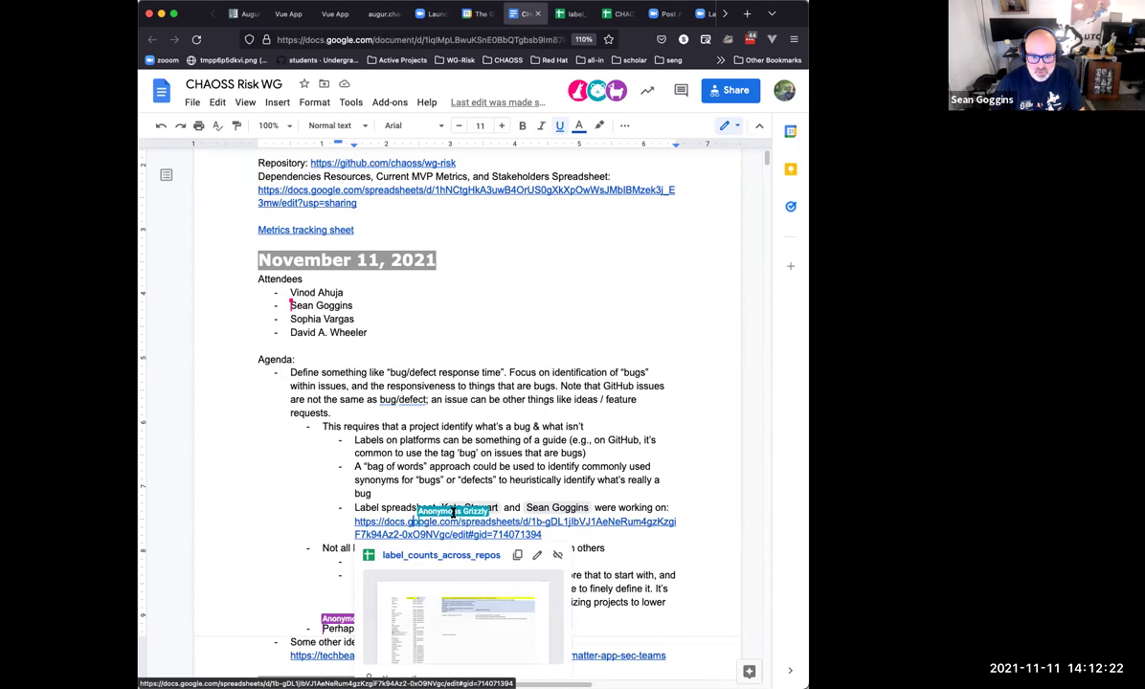
click(406, 497)
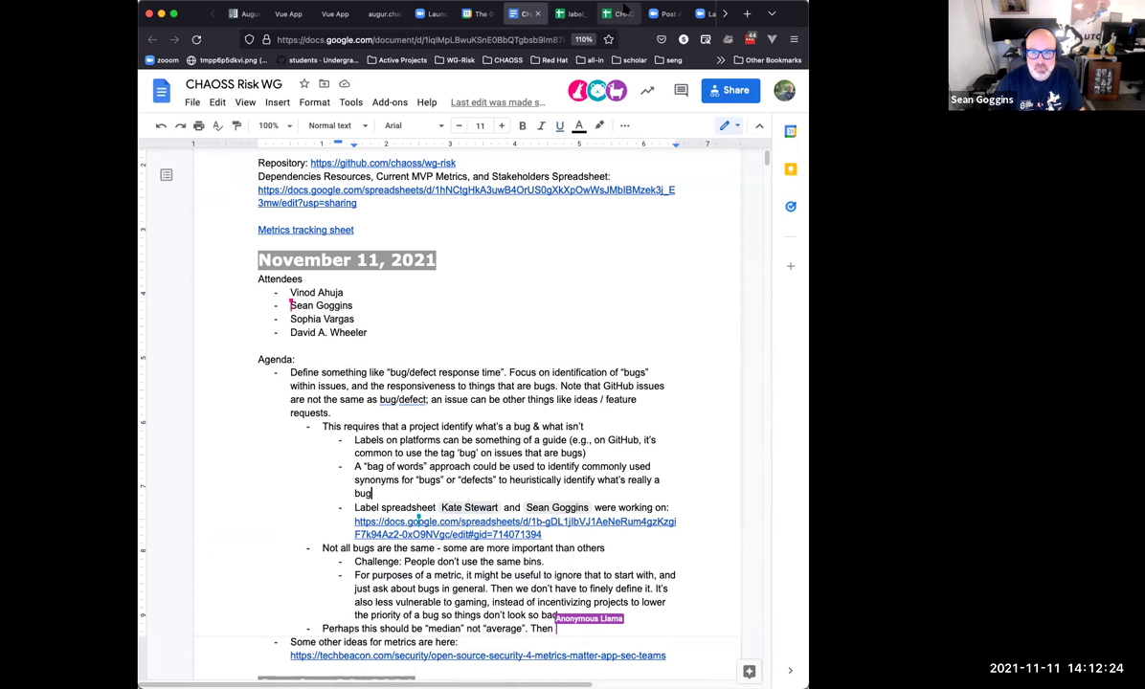
click(574, 15)
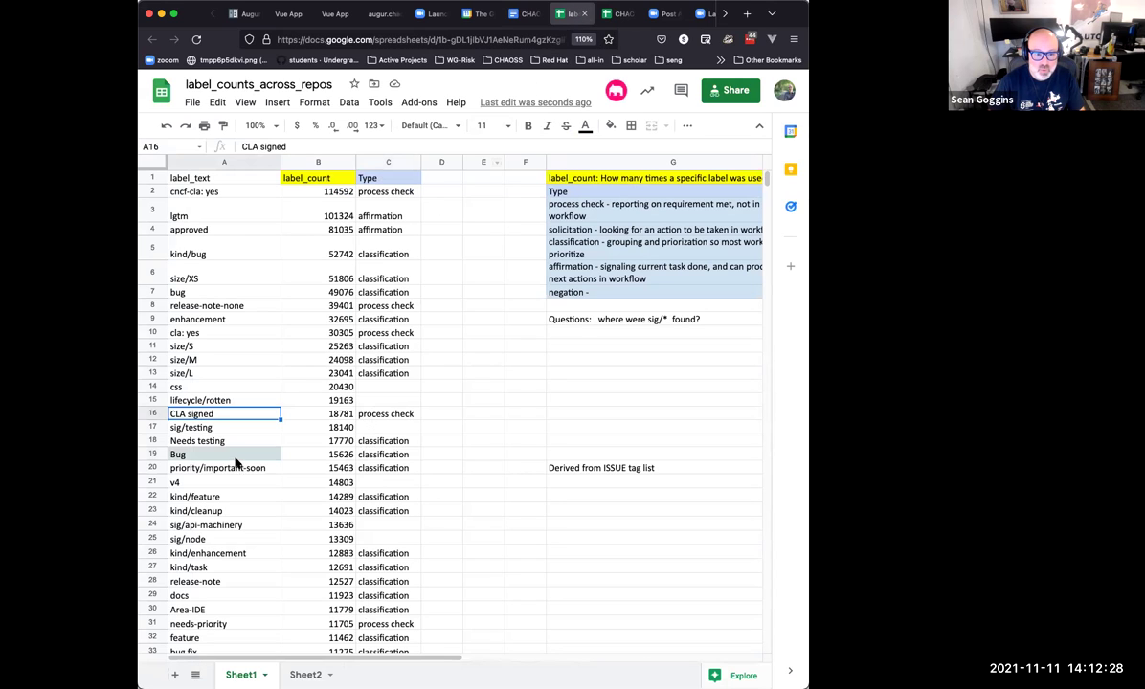
click(213, 293)
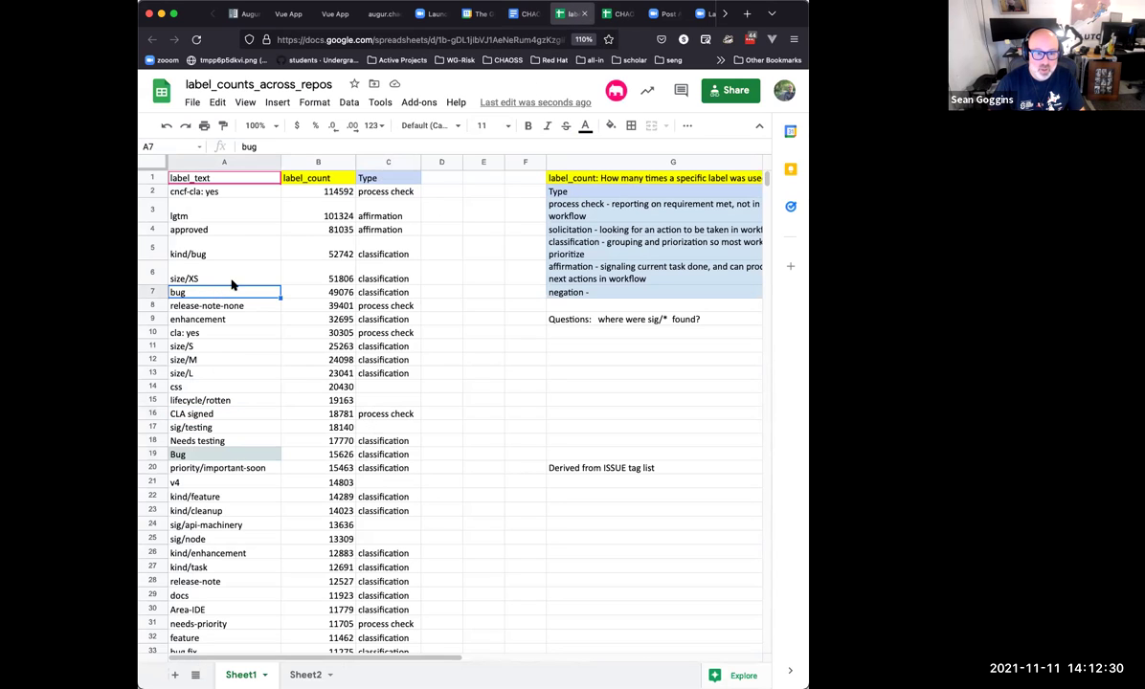
click(610, 125)
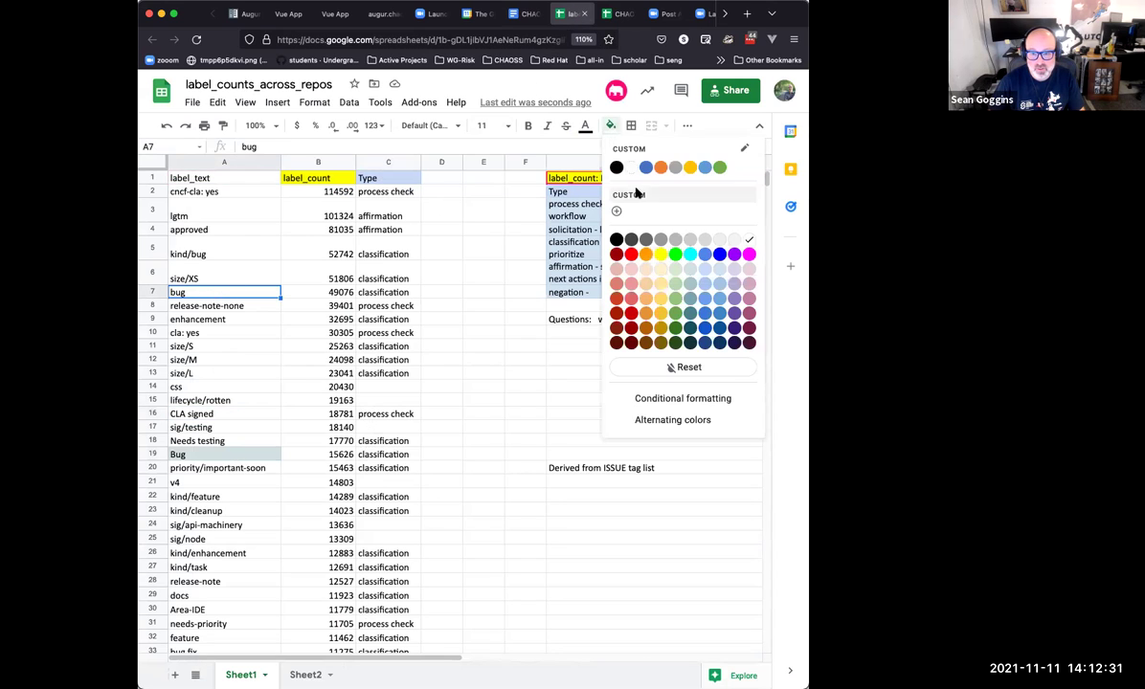
Step: Fill the bug label in A7 and the kind/bug label in A5 light blue
click(655, 253)
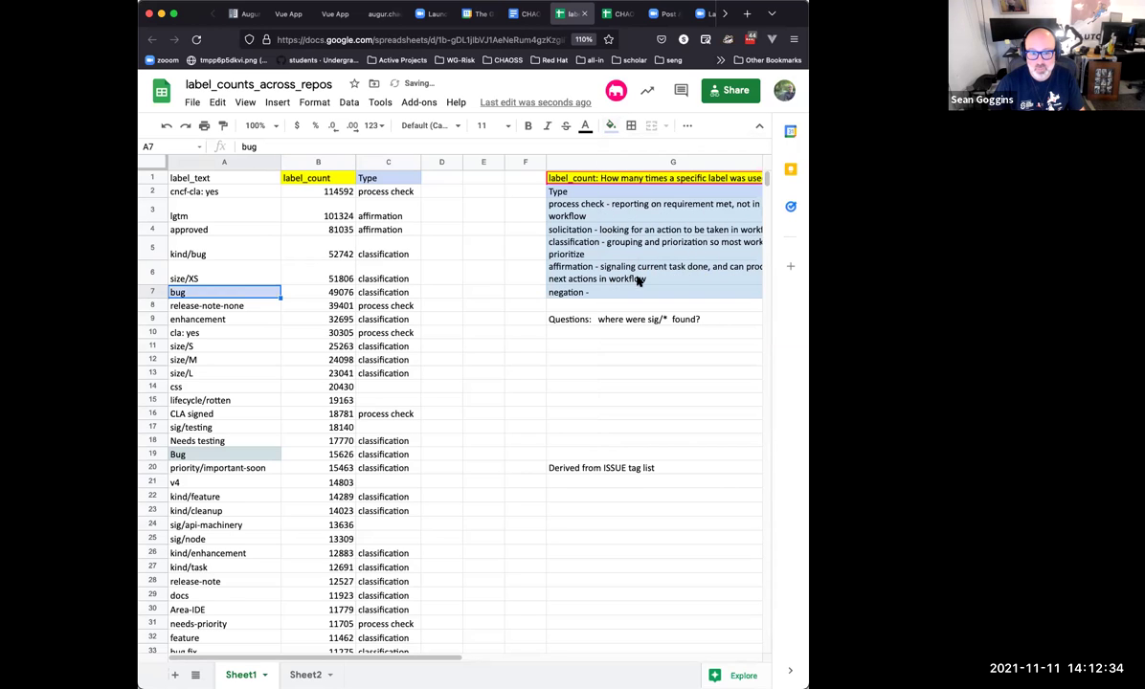
click(239, 304)
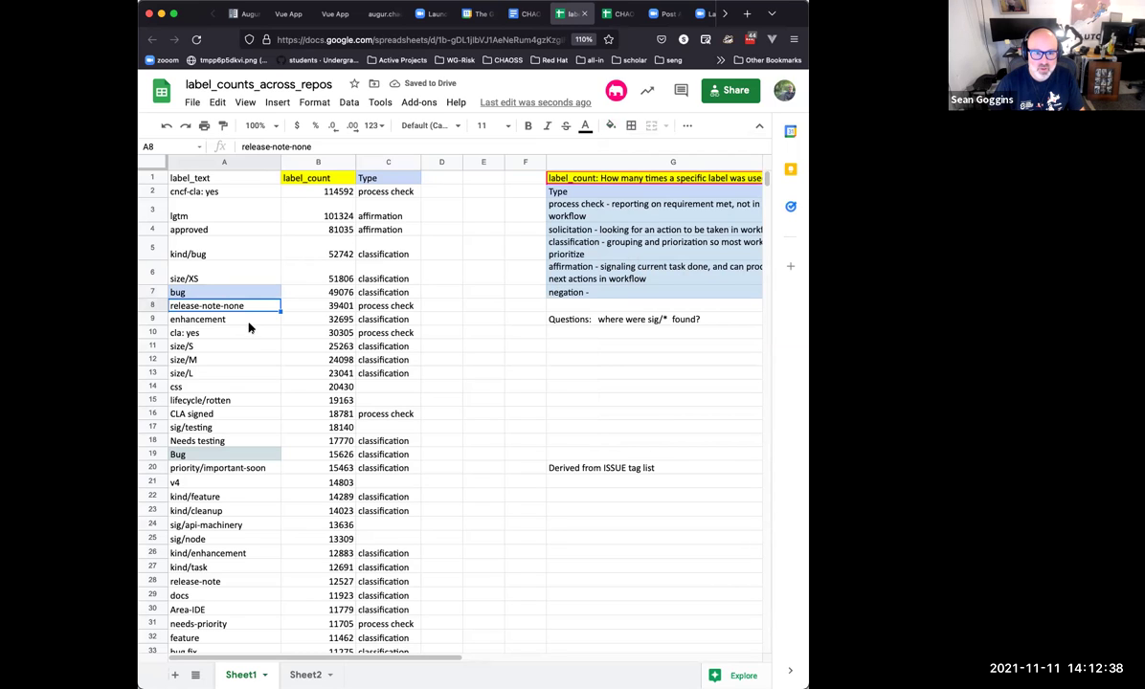
click(240, 255)
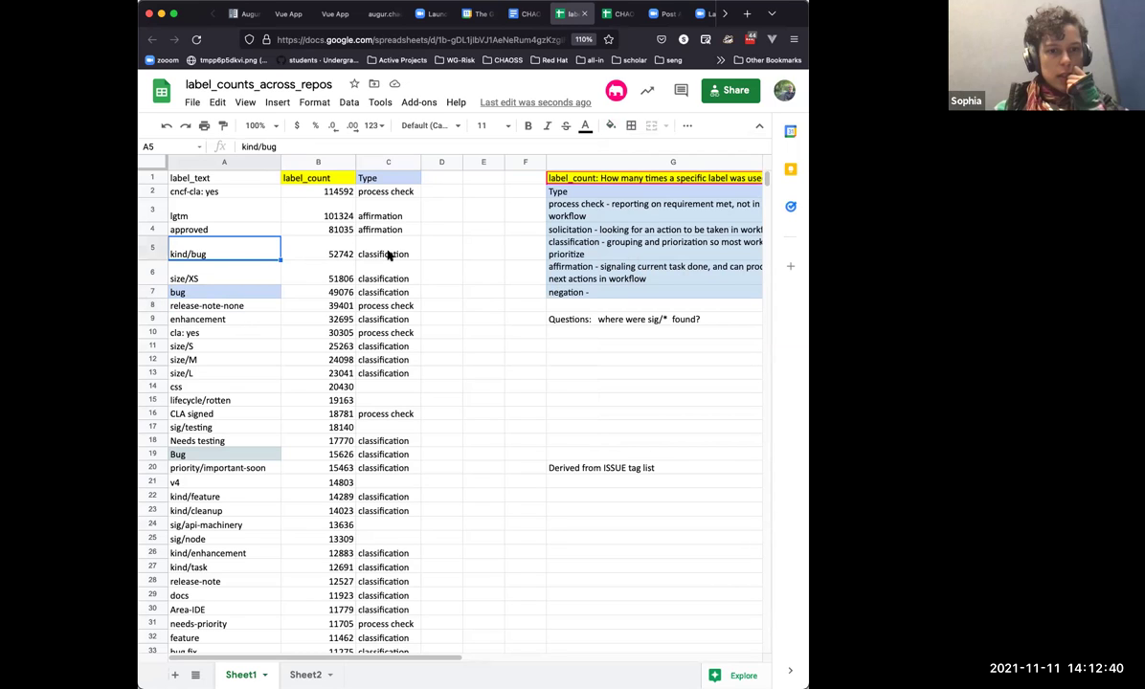
click(610, 125)
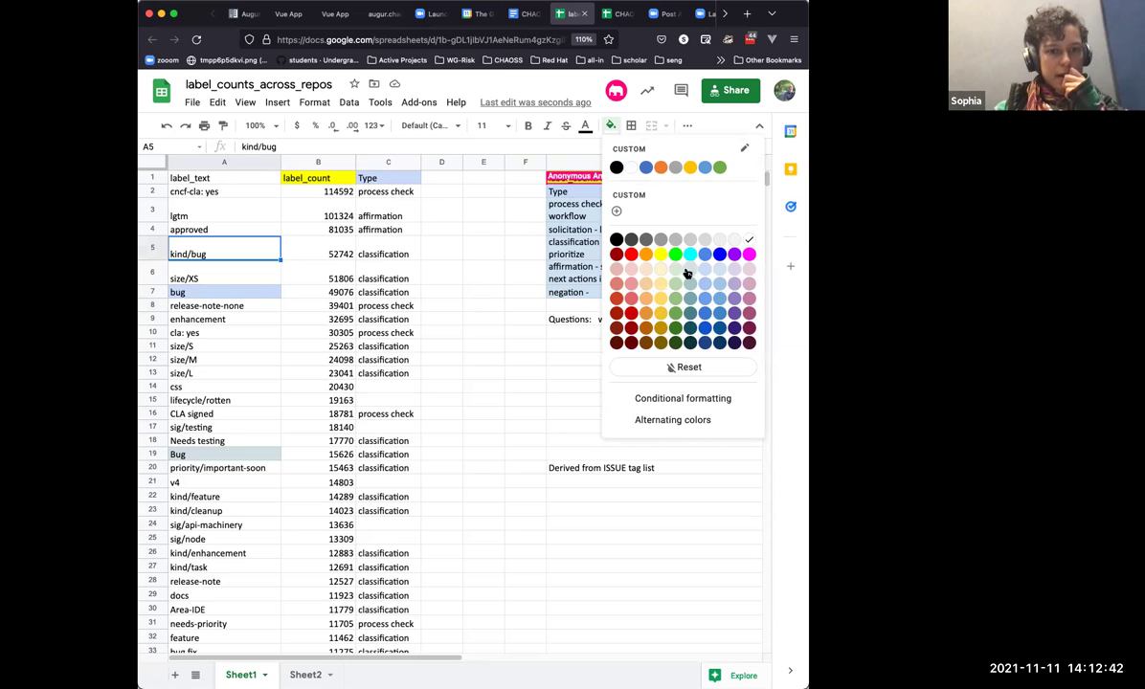
click(689, 270)
click(245, 278)
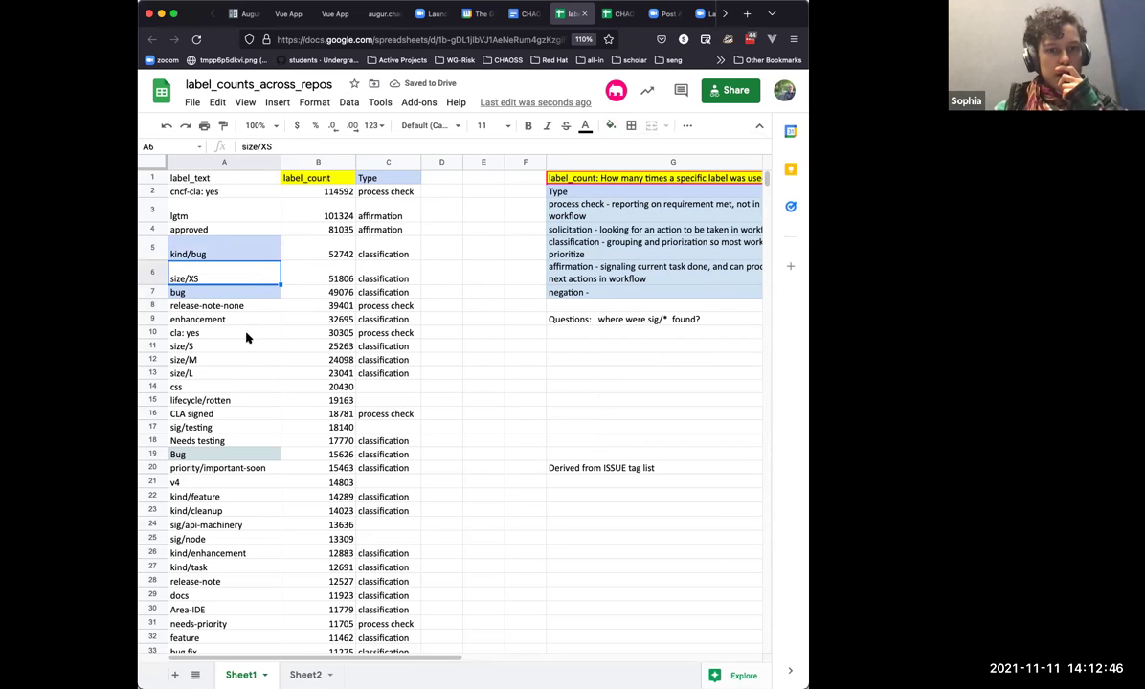
click(243, 514)
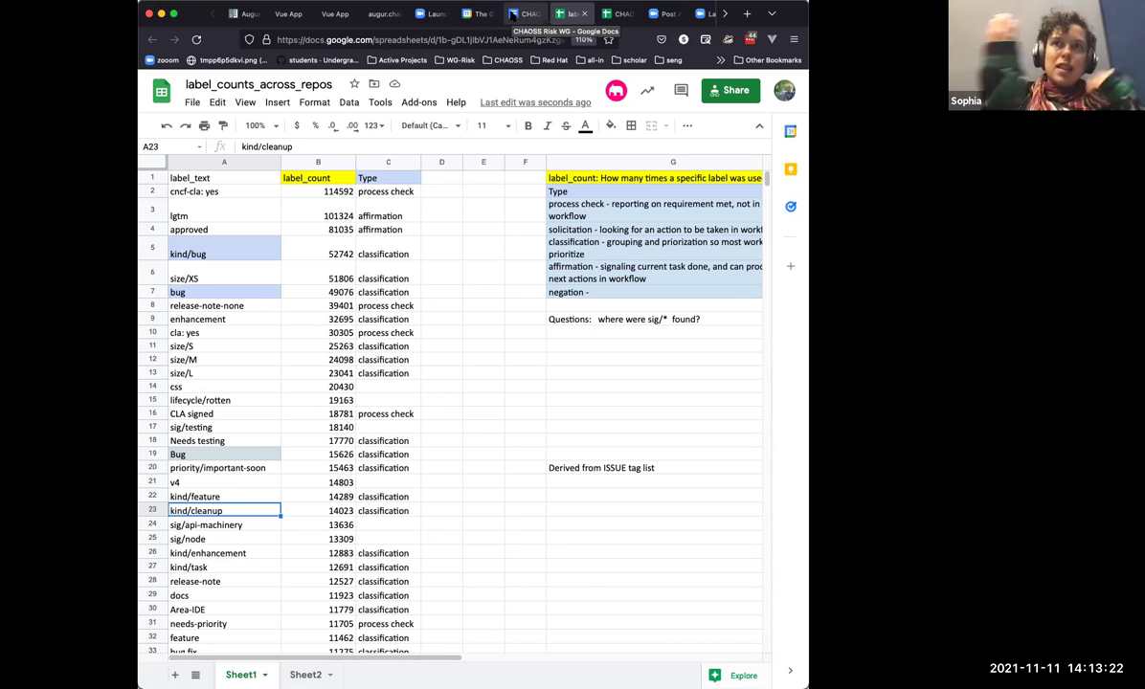
Step: Below the spreadsheet link, add an indented bullet reading: Add to this "instances of" "issue bugs"
click(512, 14)
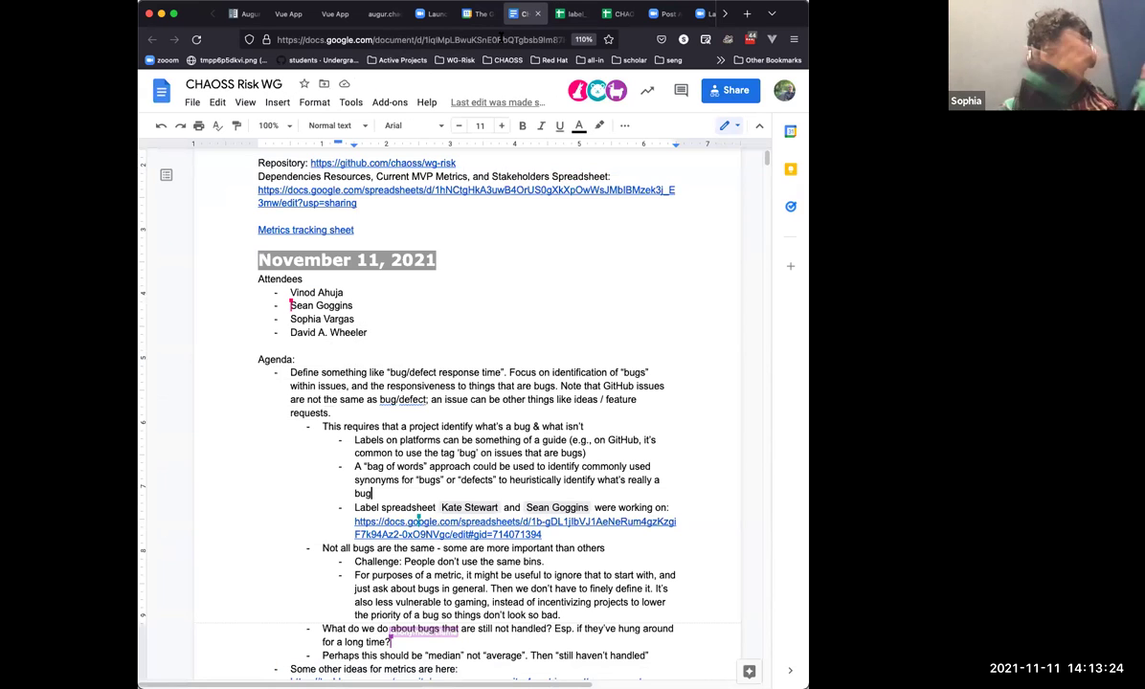
mouse_move(556, 509)
click(542, 535)
key(Return)
key(Tab)
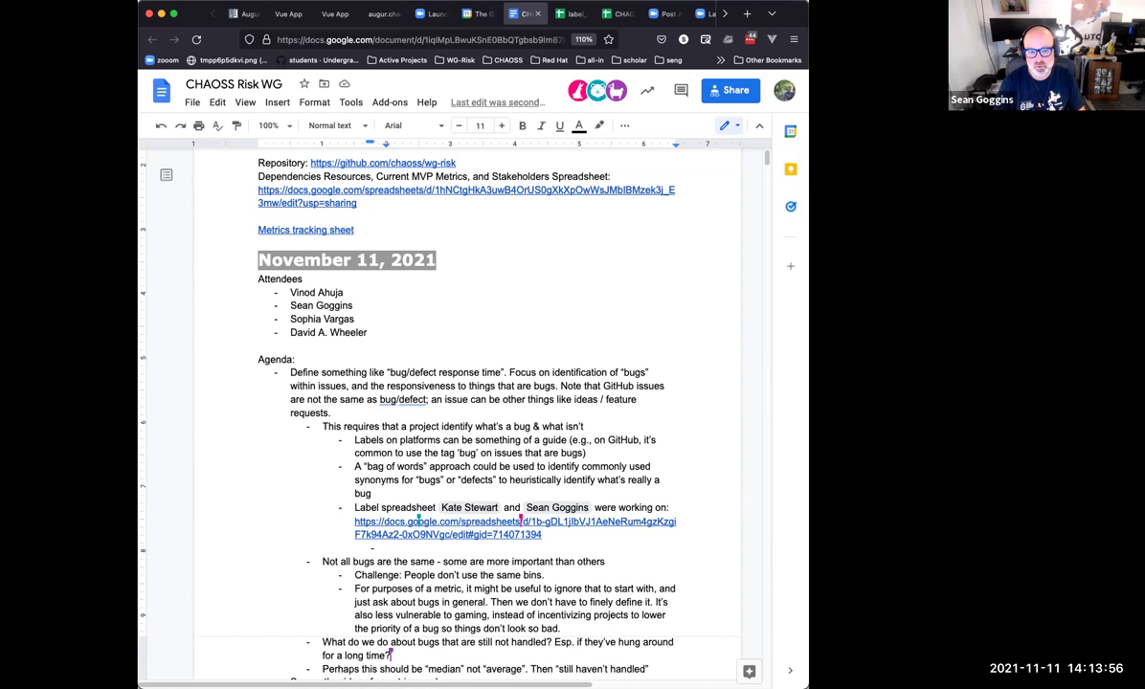
text(Add to this "instances of” “)
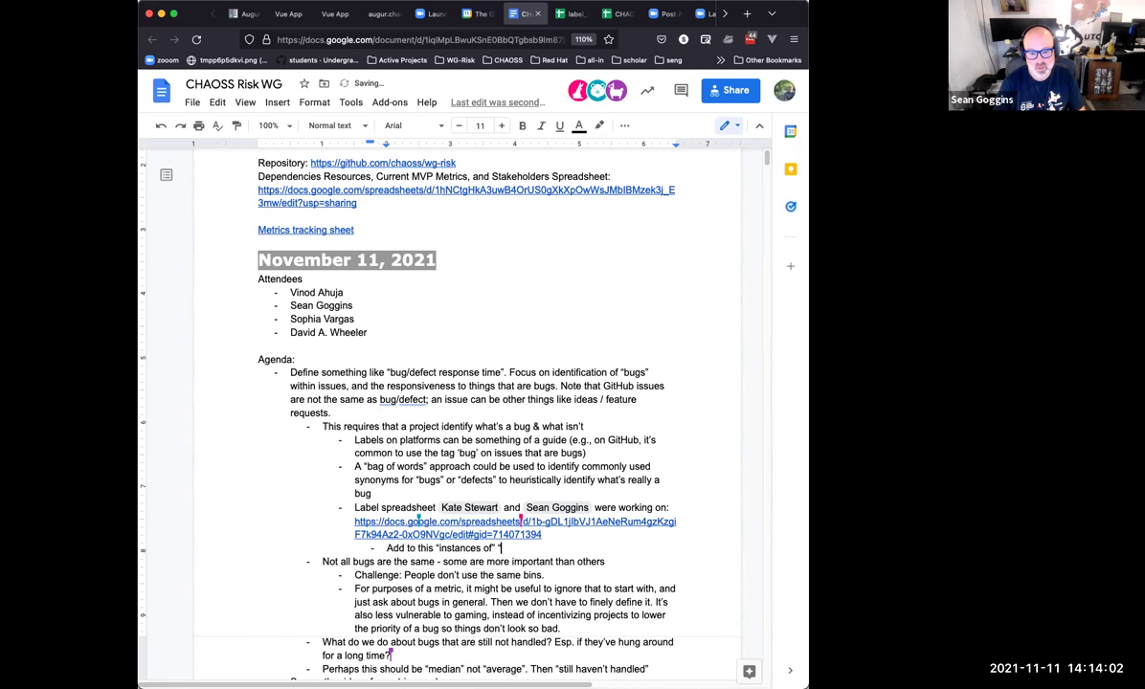
text(" "issue)
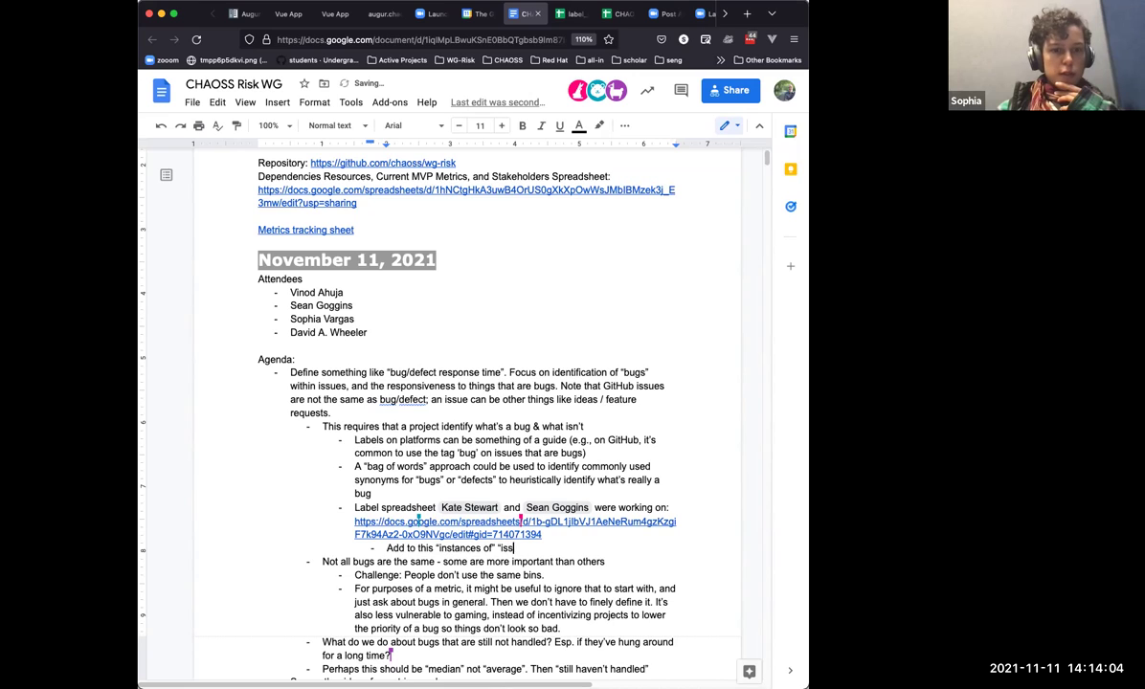
text( bugs”)
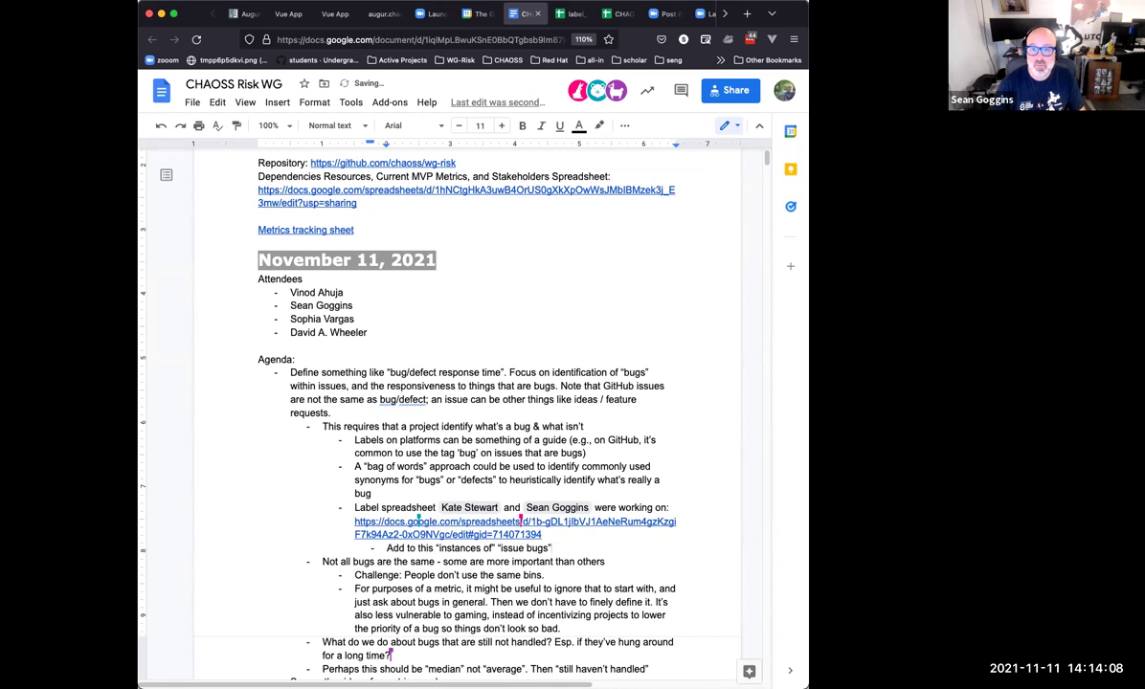
Step: Search the label spreadsheet for 'bug', step through matches, then close the find-and-replace window
click(572, 14)
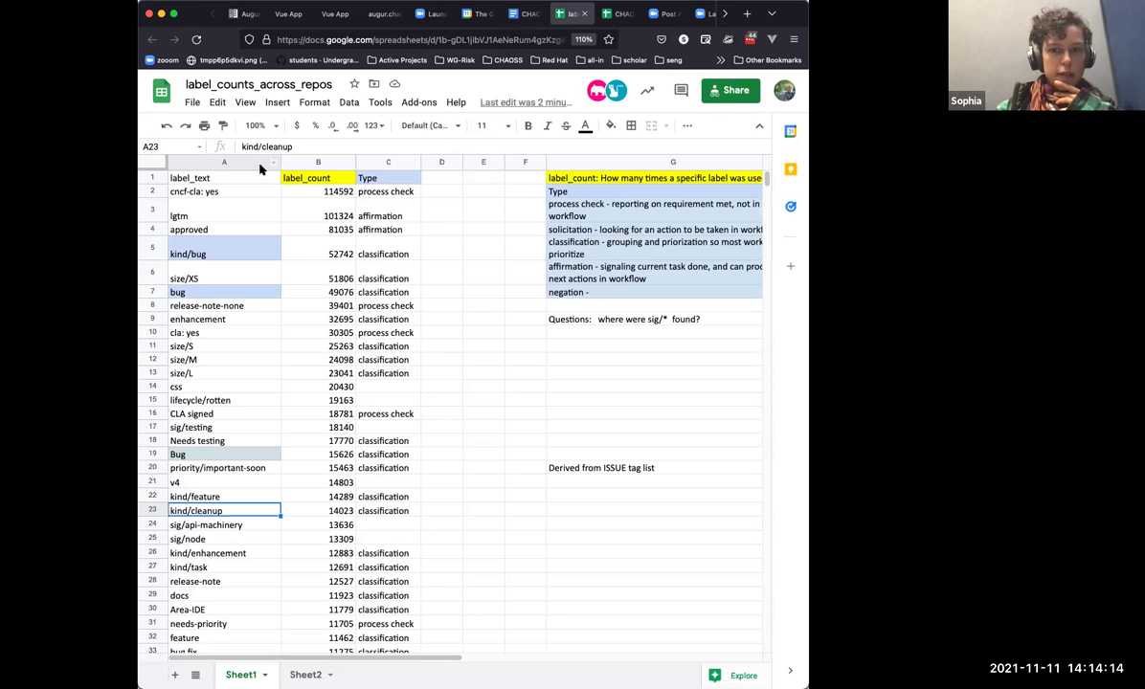
key(super+f)
text(s)
key(BackSpace)
text(bug)
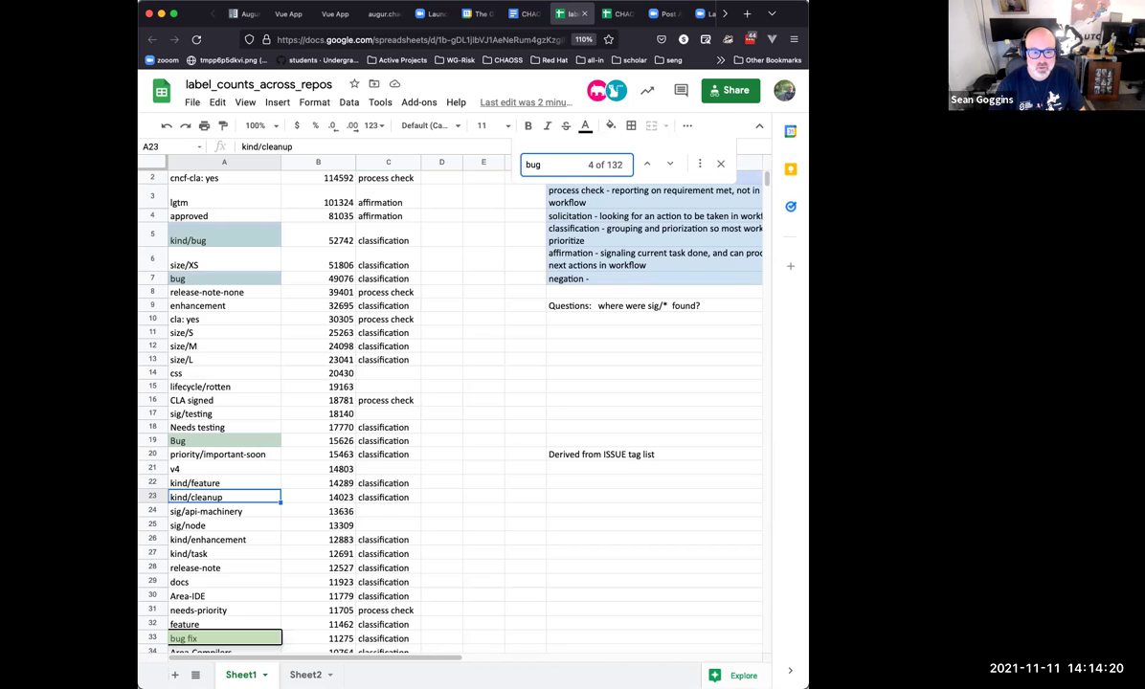
click(672, 170)
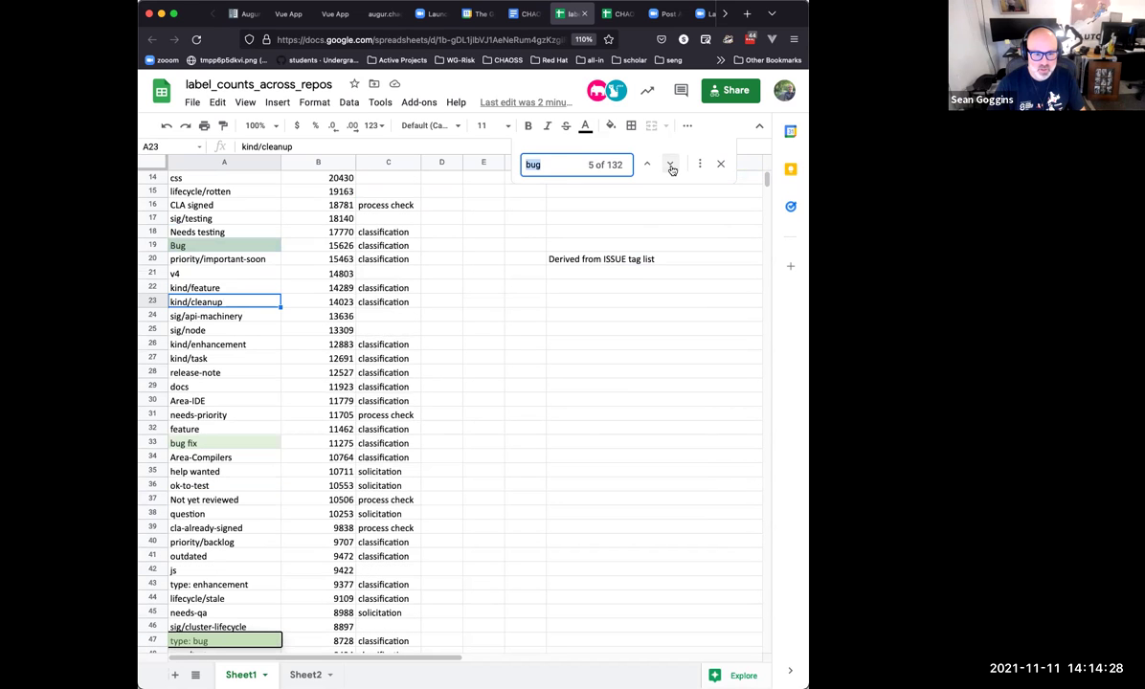
click(700, 164)
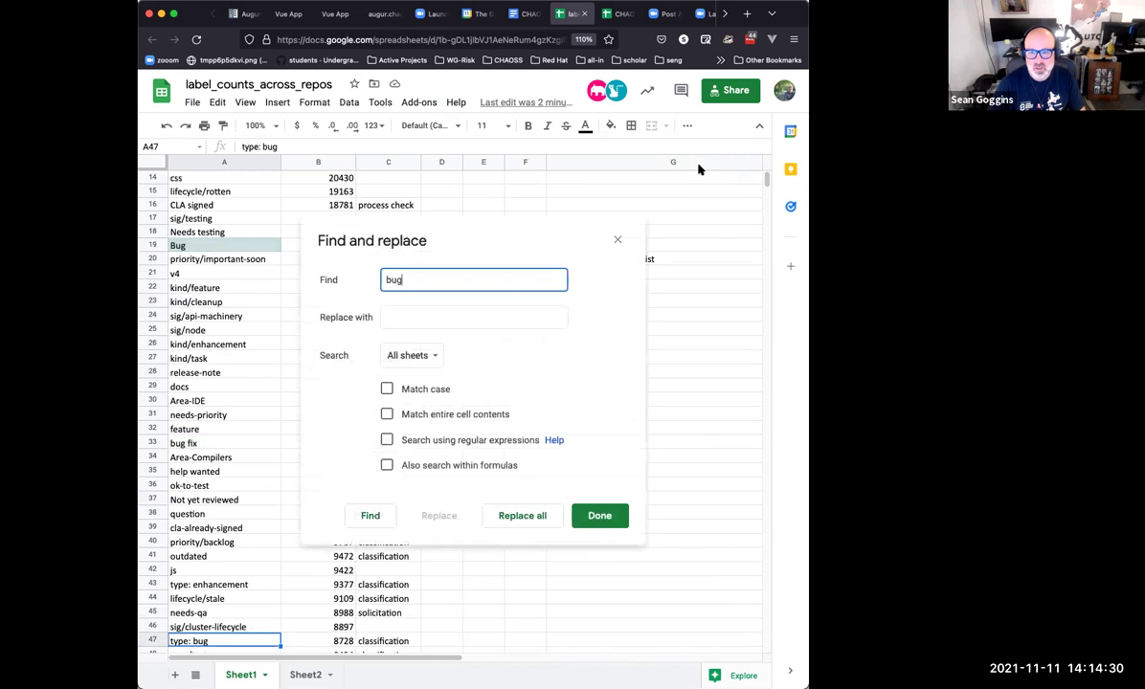
click(615, 240)
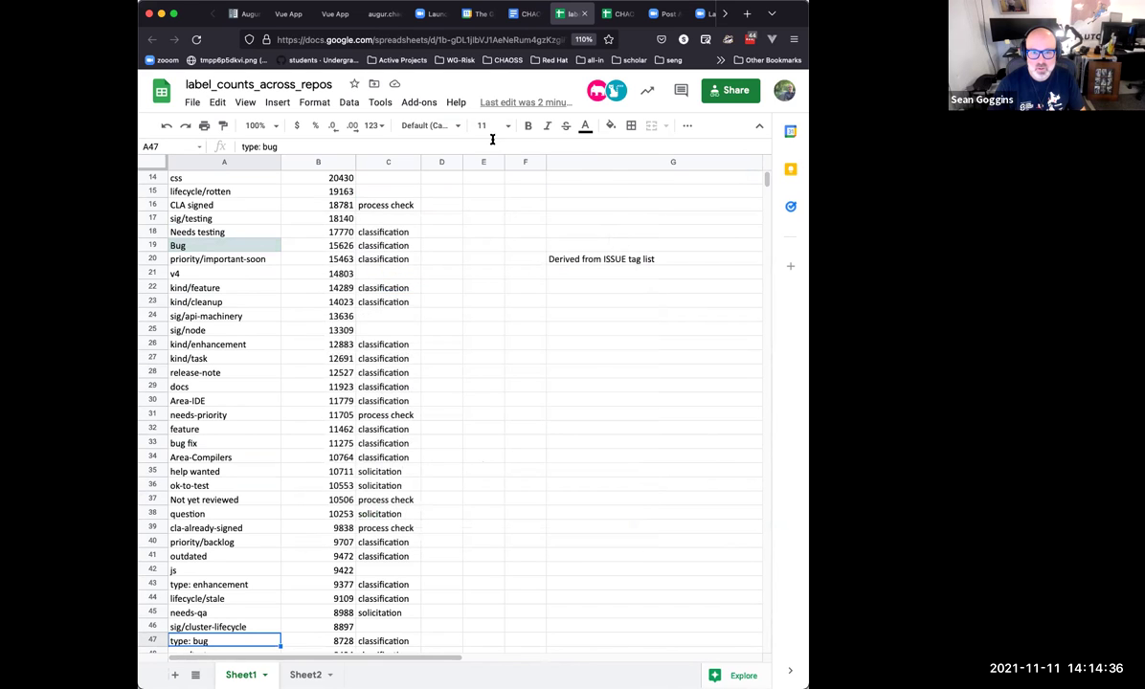
Step: Open conditional formatting and start a new rule applied to all of column A
click(610, 125)
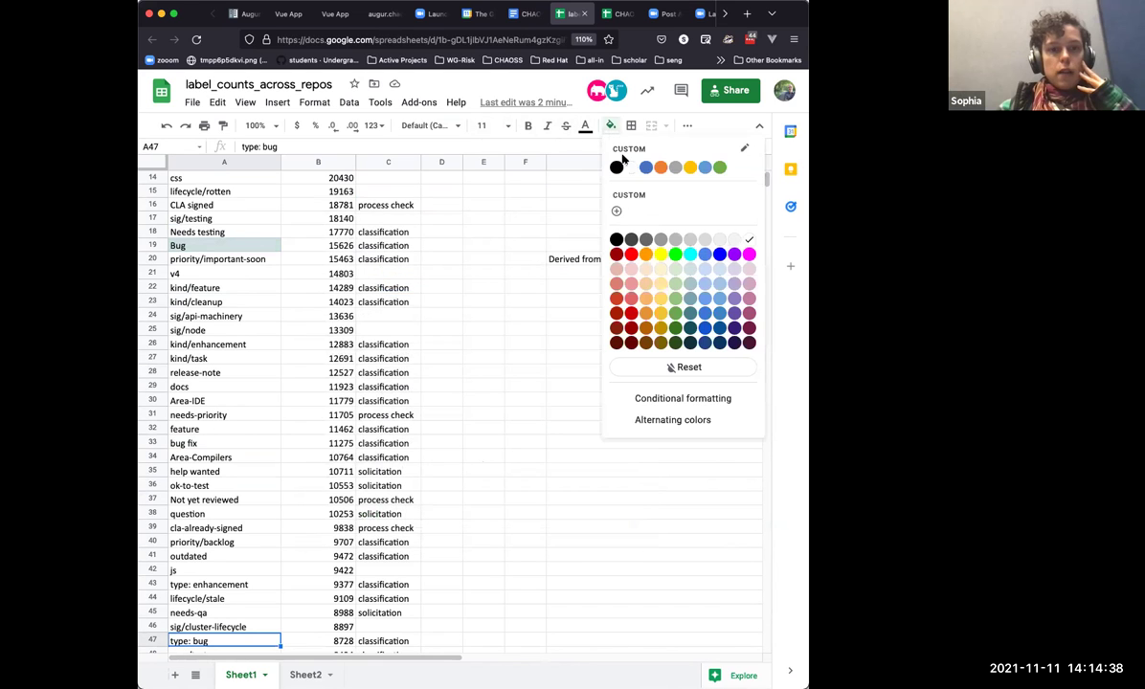
click(694, 400)
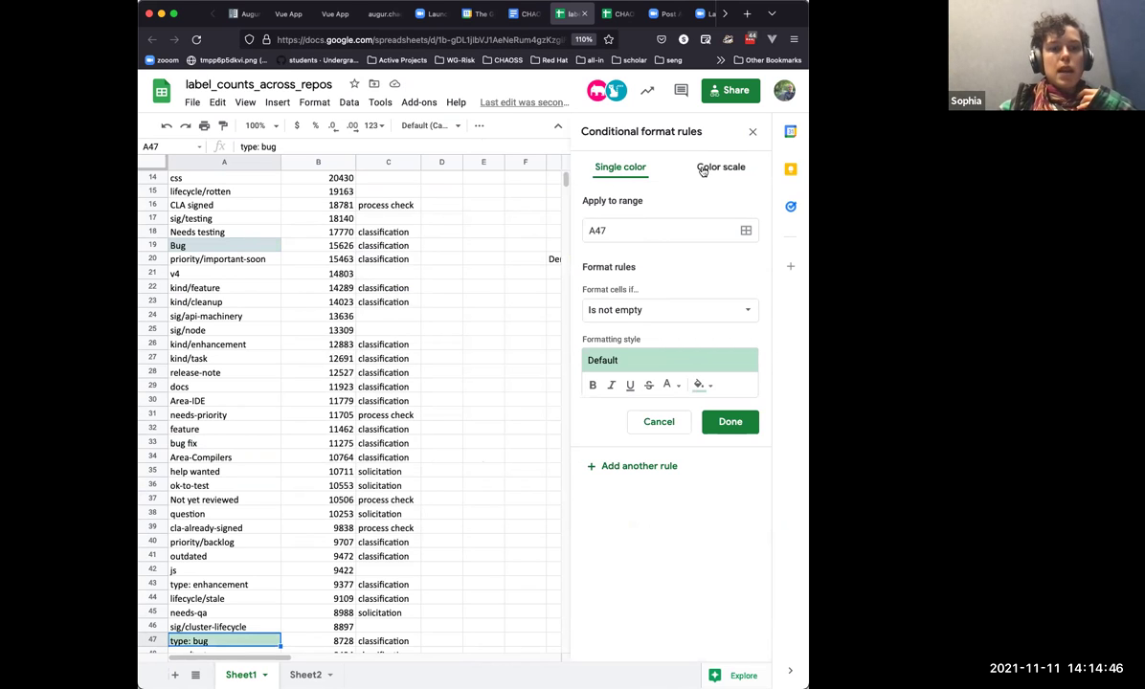
click(651, 230)
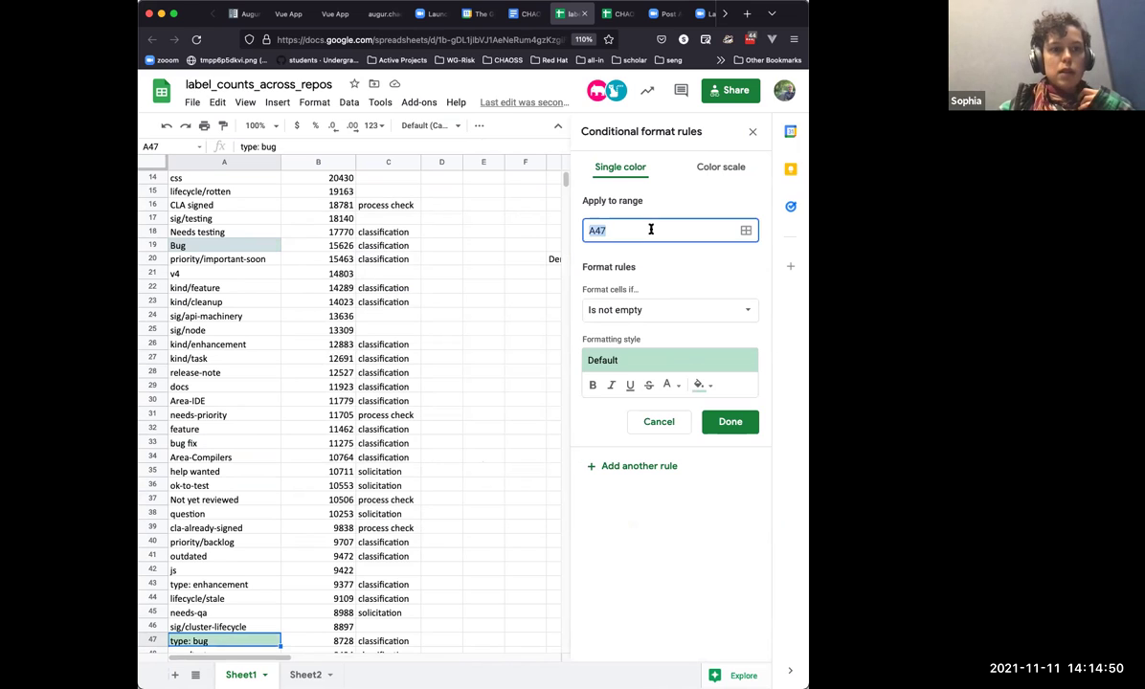
click(658, 421)
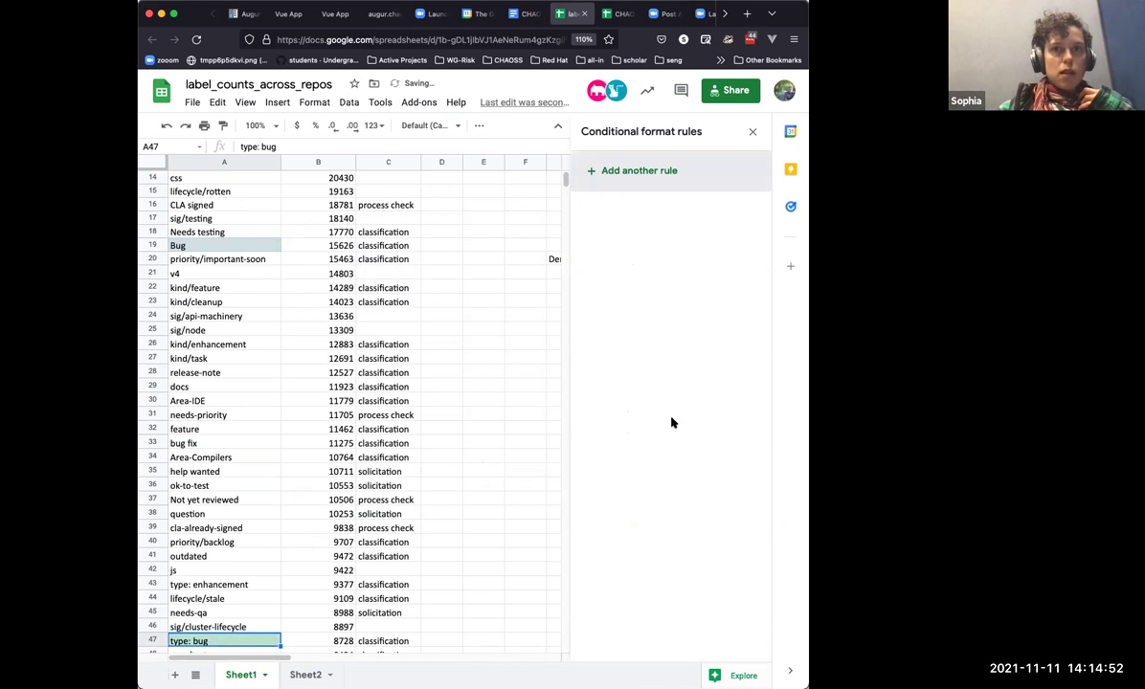
click(205, 162)
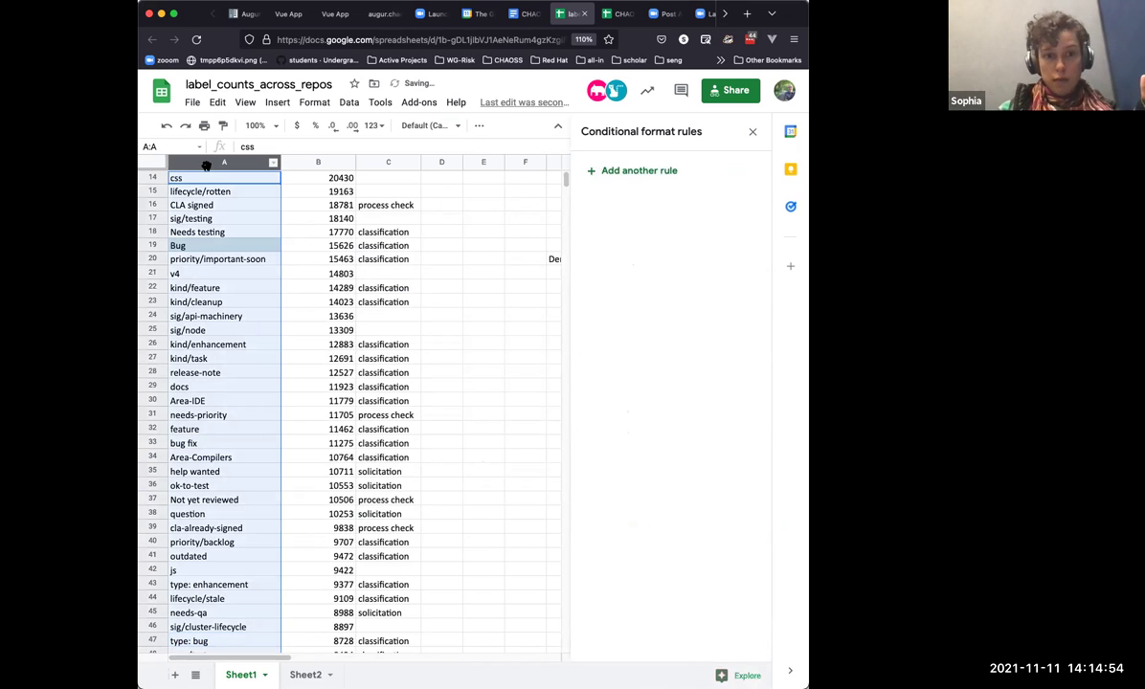
click(664, 171)
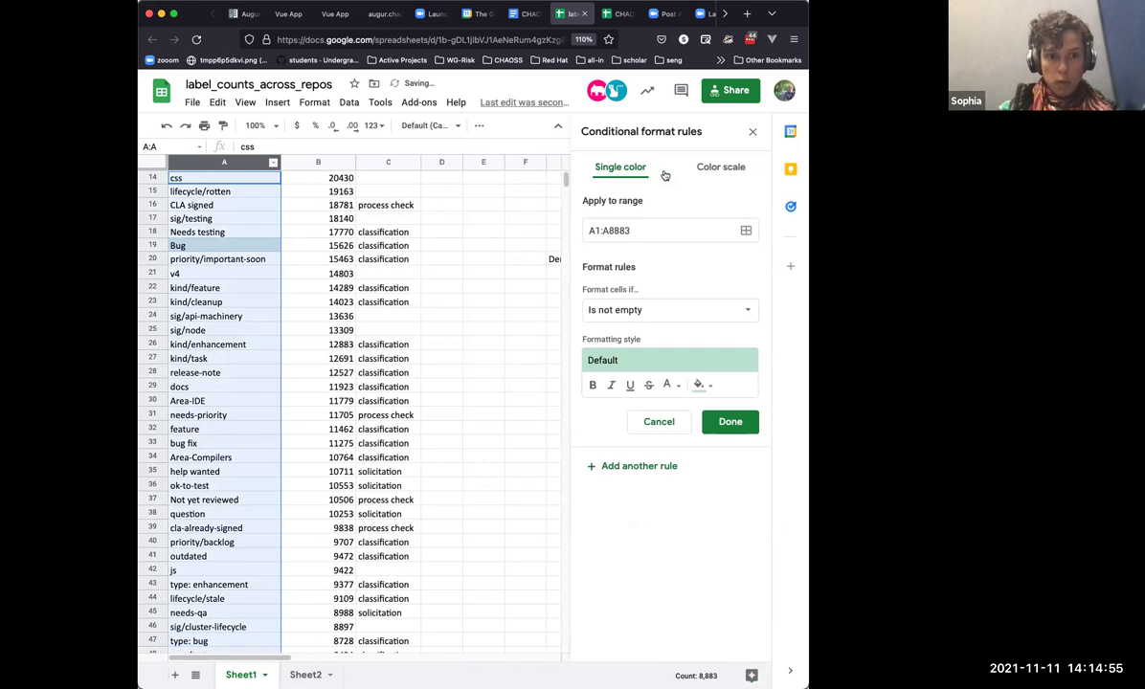
Step: Set the rule to 'Text contains' bug with a light-blue fill and save it
click(652, 312)
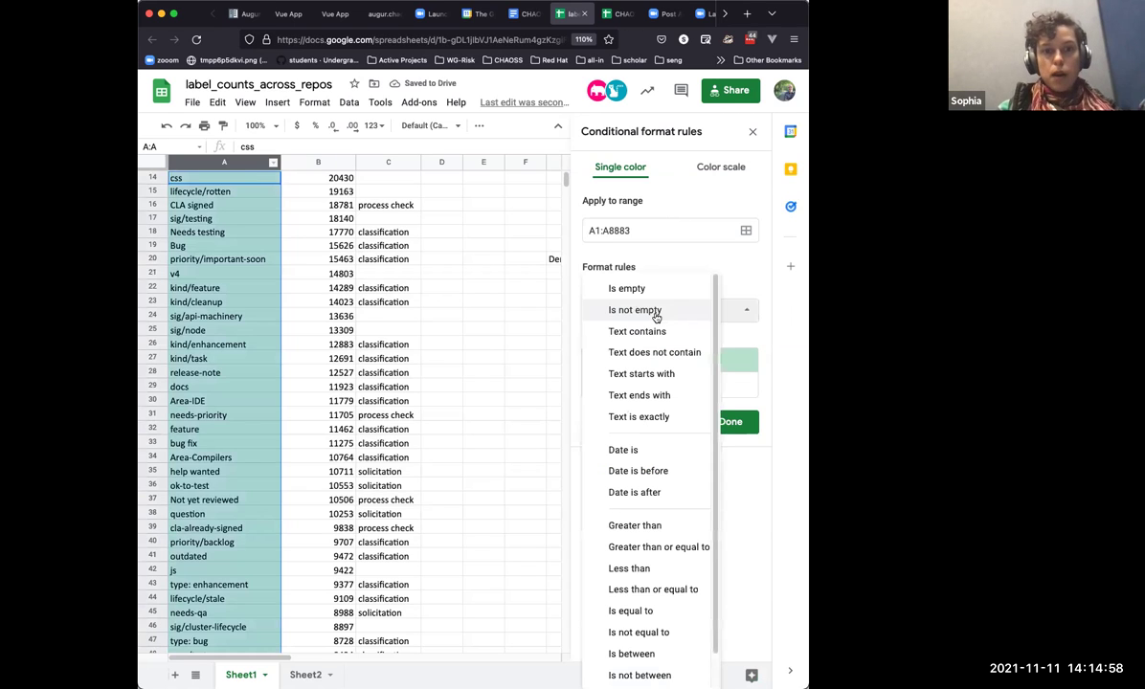
click(654, 332)
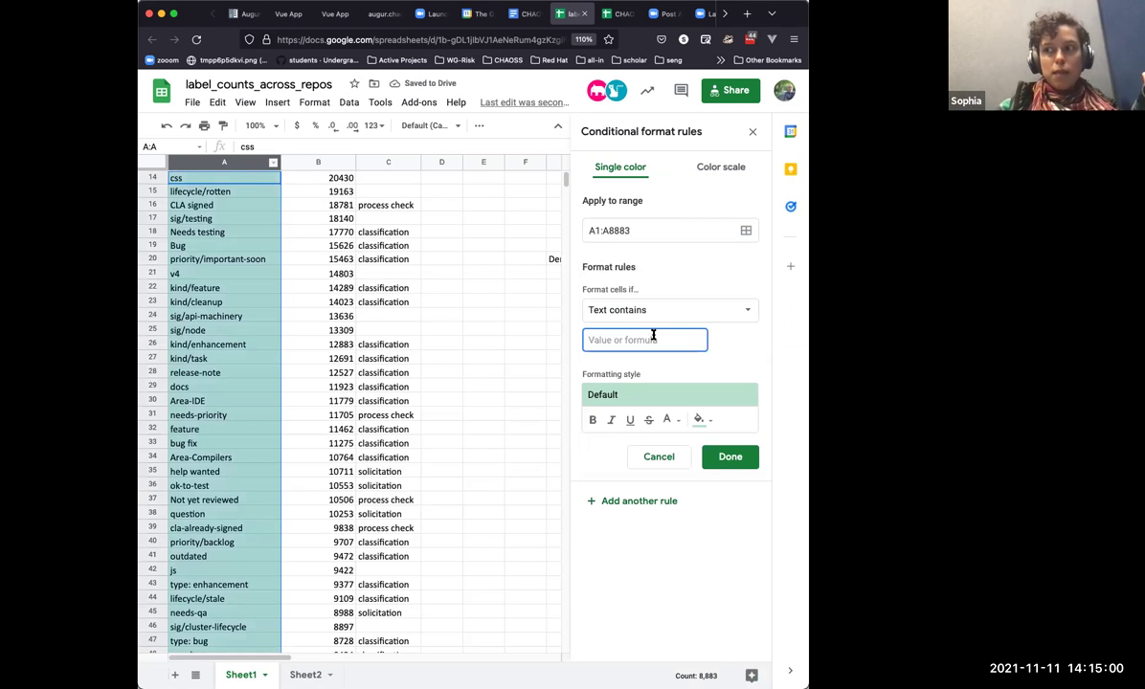
text(bug)
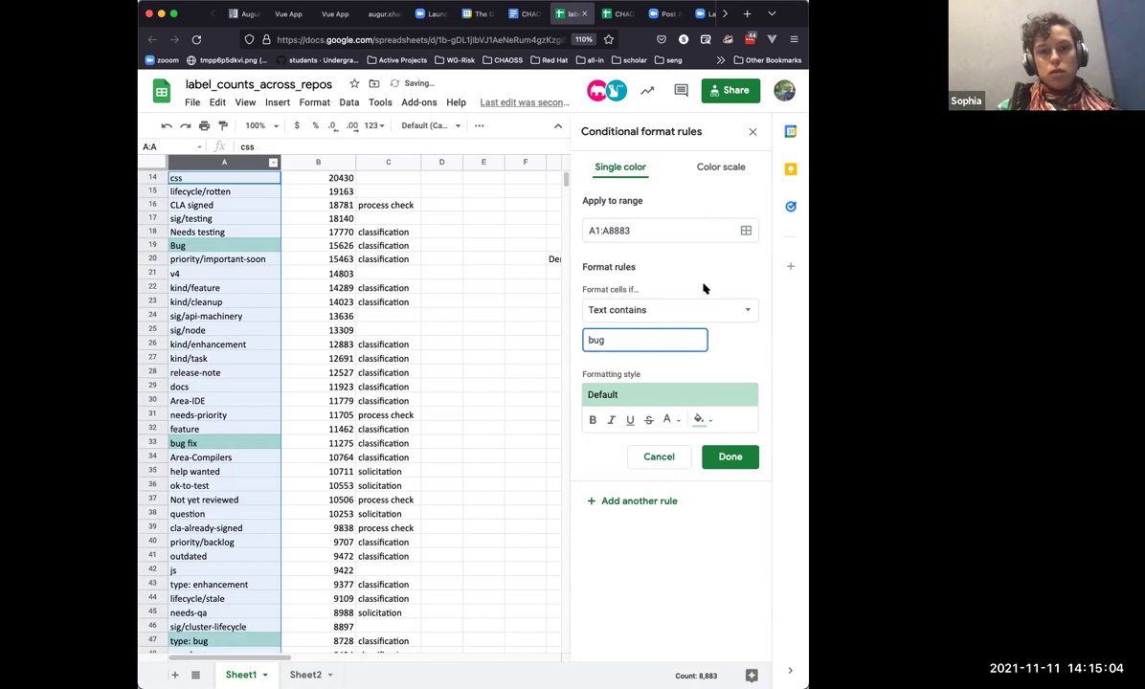
click(700, 419)
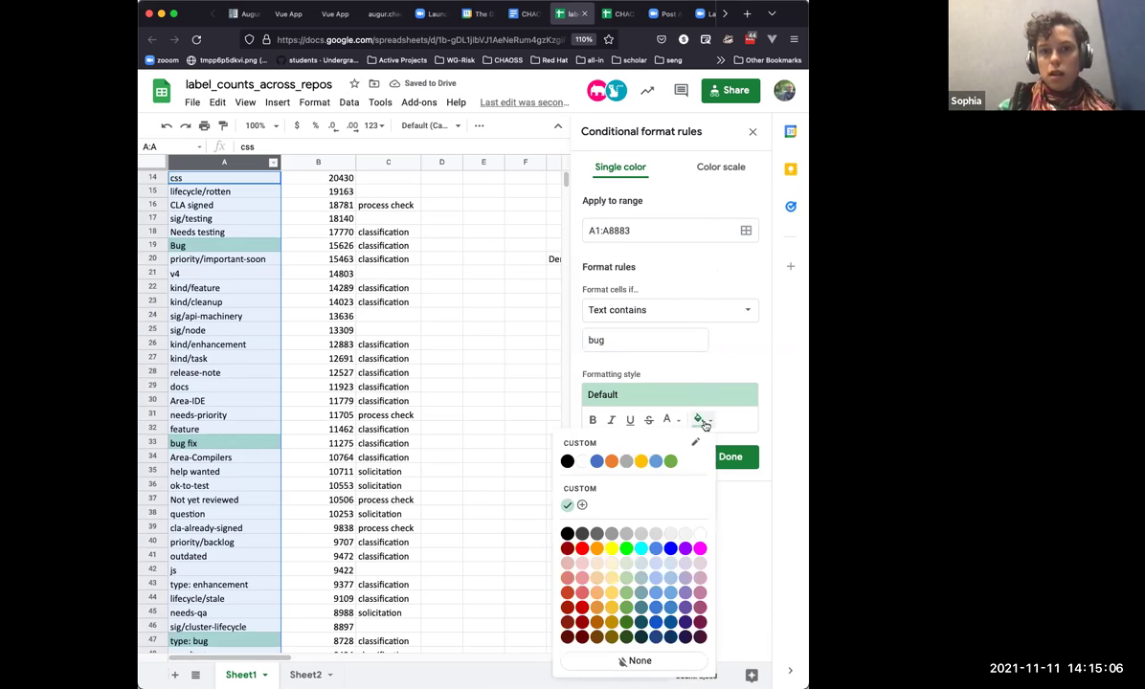
click(670, 572)
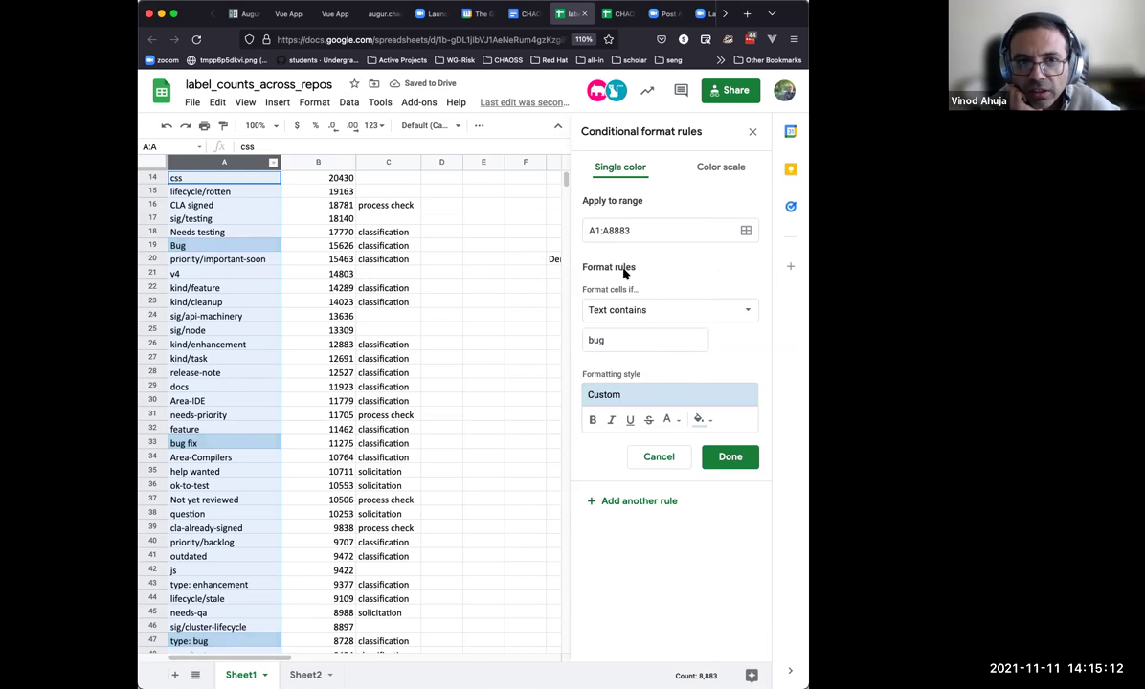
click(728, 457)
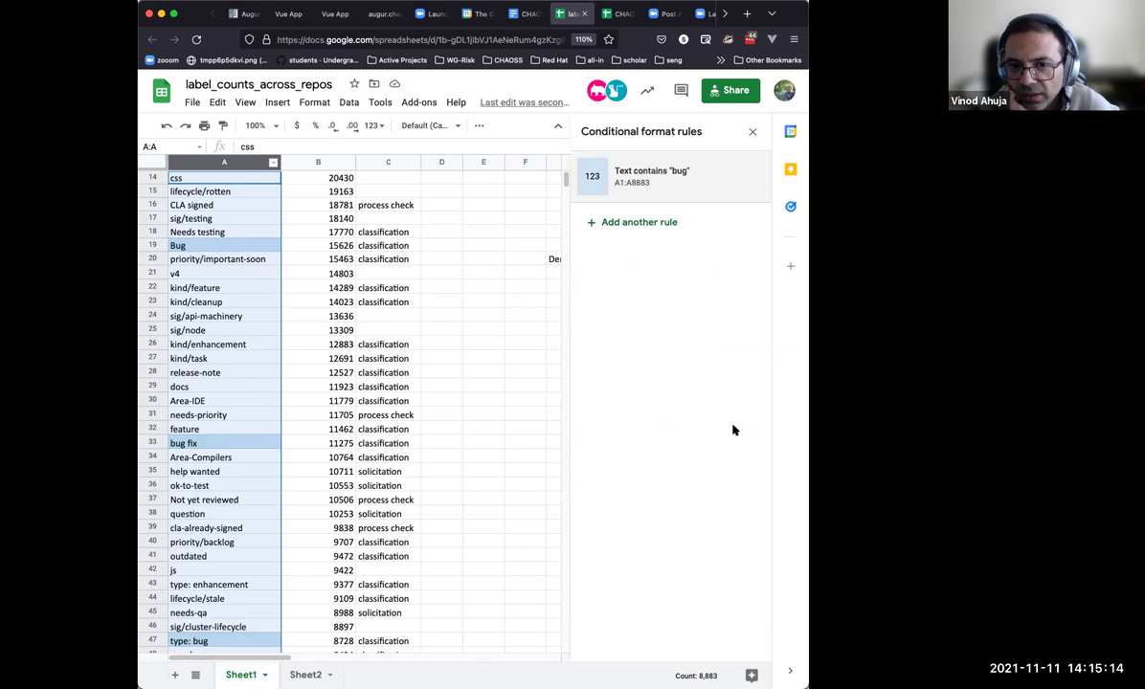
Step: Close the rules sidebar and check that t-bug, Type: Bug, BUG and type-bugfix are shaded light blue
click(527, 303)
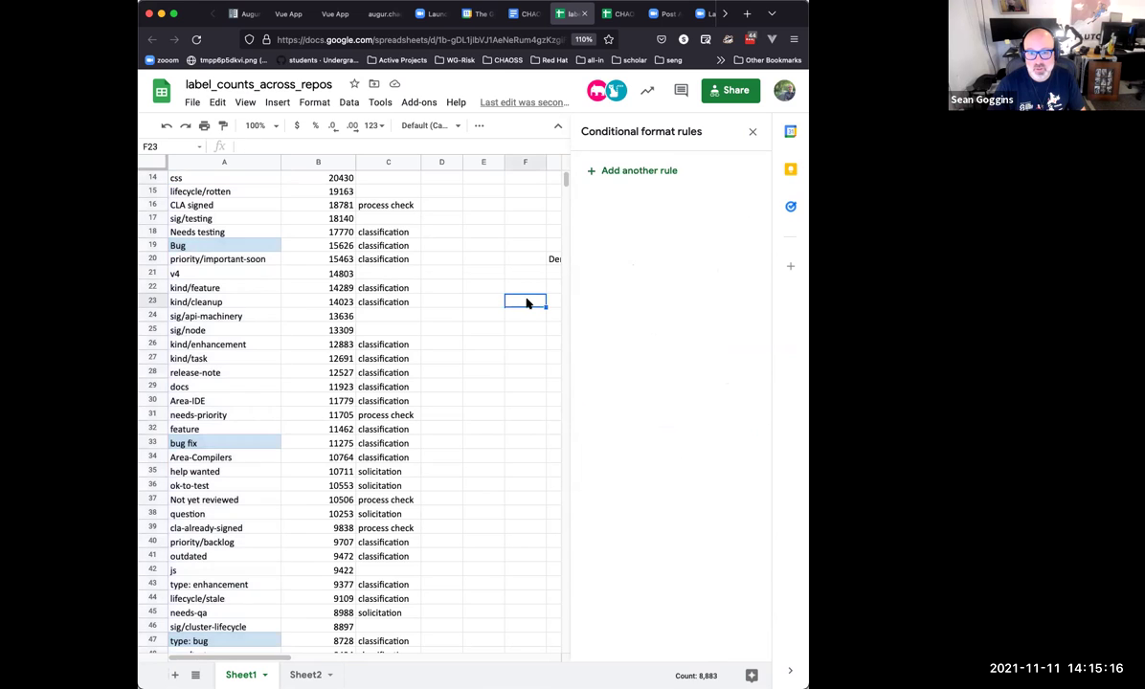
click(753, 131)
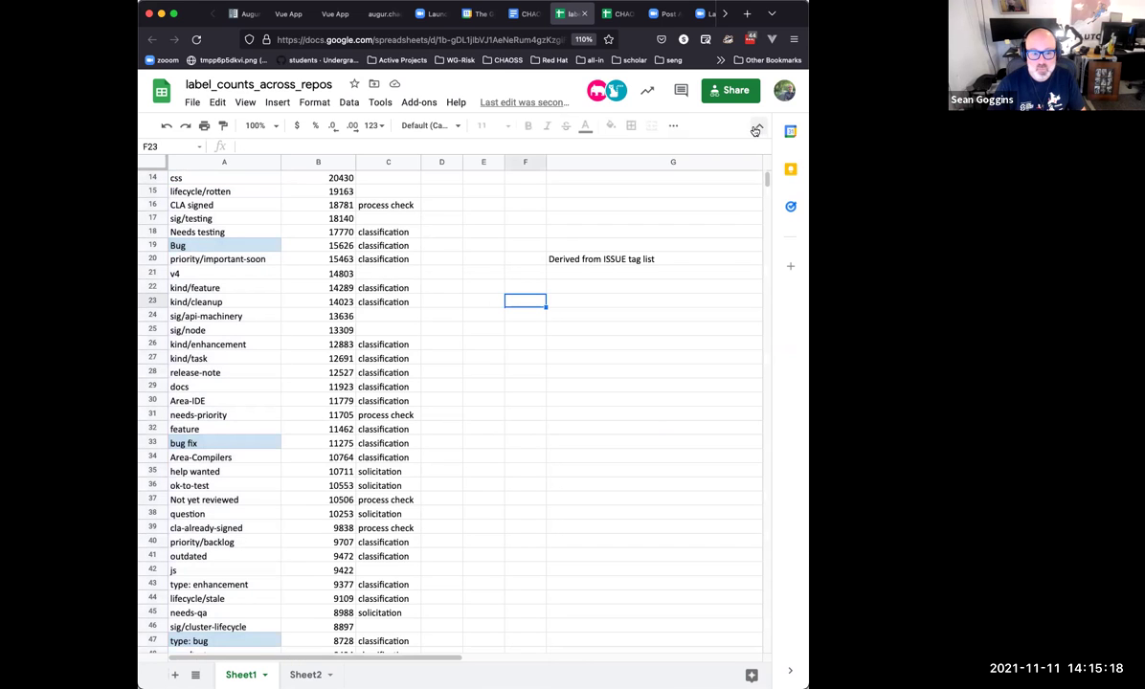
click(222, 387)
scroll(227, 397, down, 5)
scroll(227, 396, down, 10)
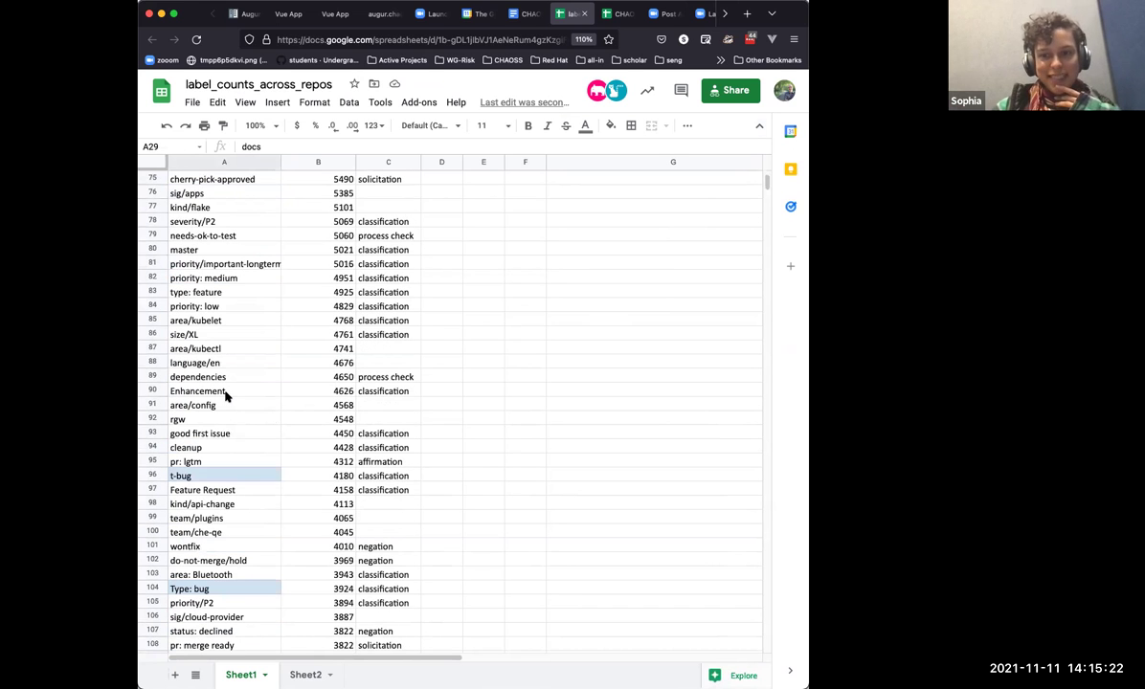
scroll(227, 396, down, 10)
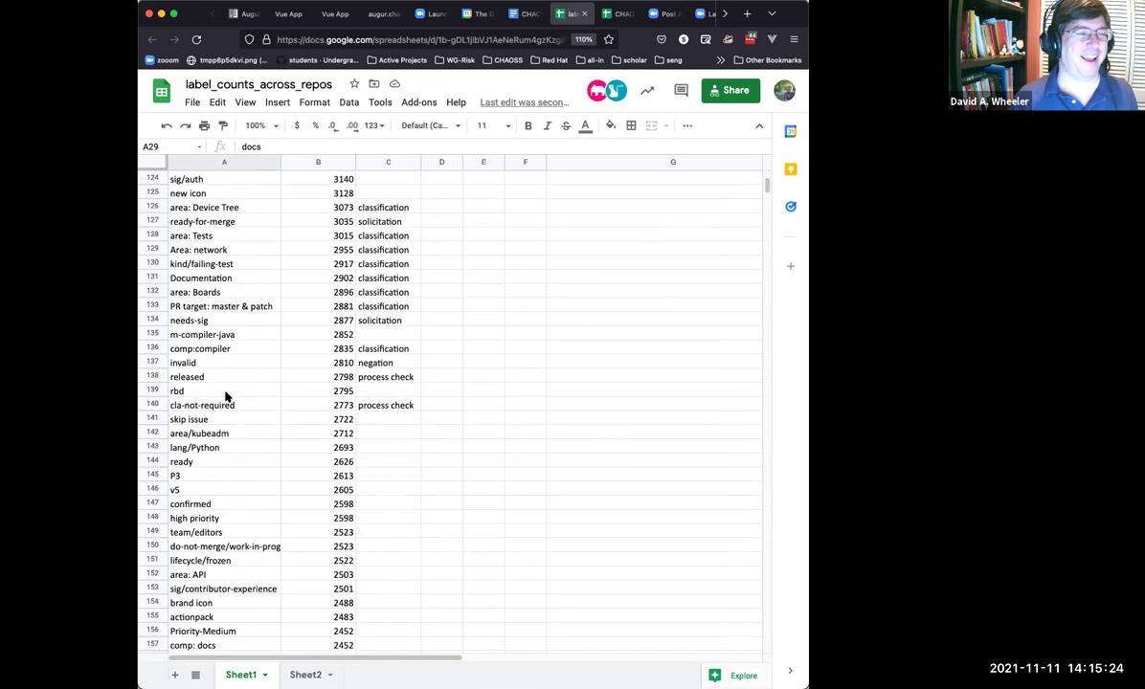
scroll(227, 397, down, 10)
click(233, 475)
click(257, 584)
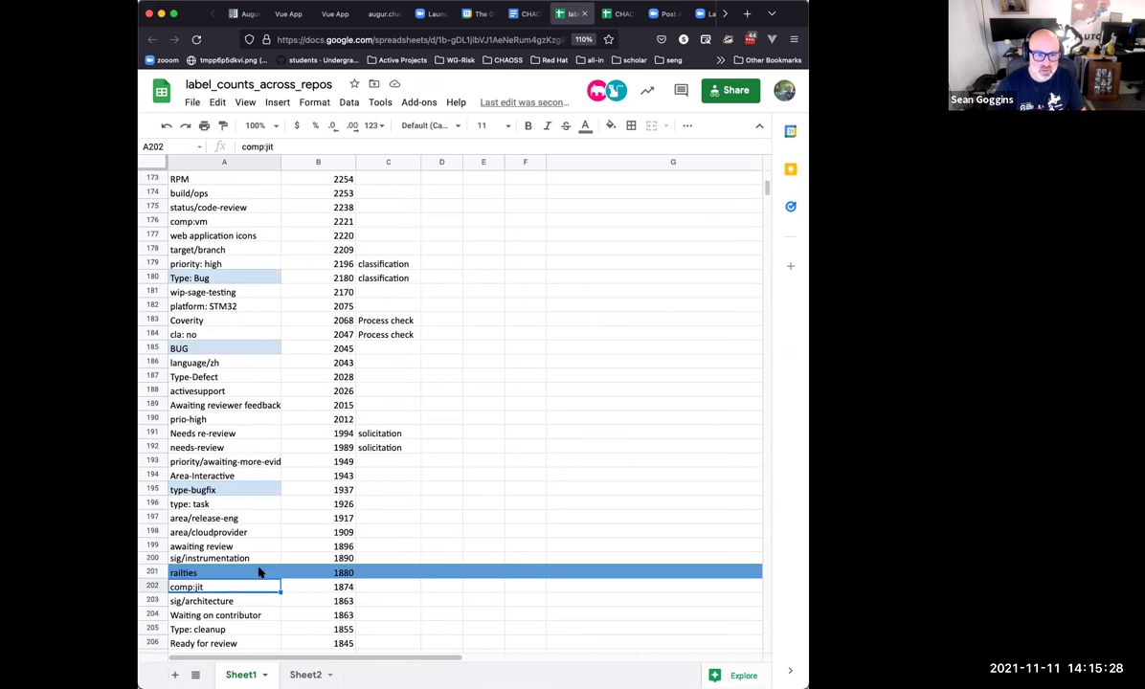
Step: Find 'cat/bug' in row 1232, confirm it is shaded light blue, then dismiss the search
click(254, 374)
key(super+f)
text(cat)
scroll(451, 412, down, 5)
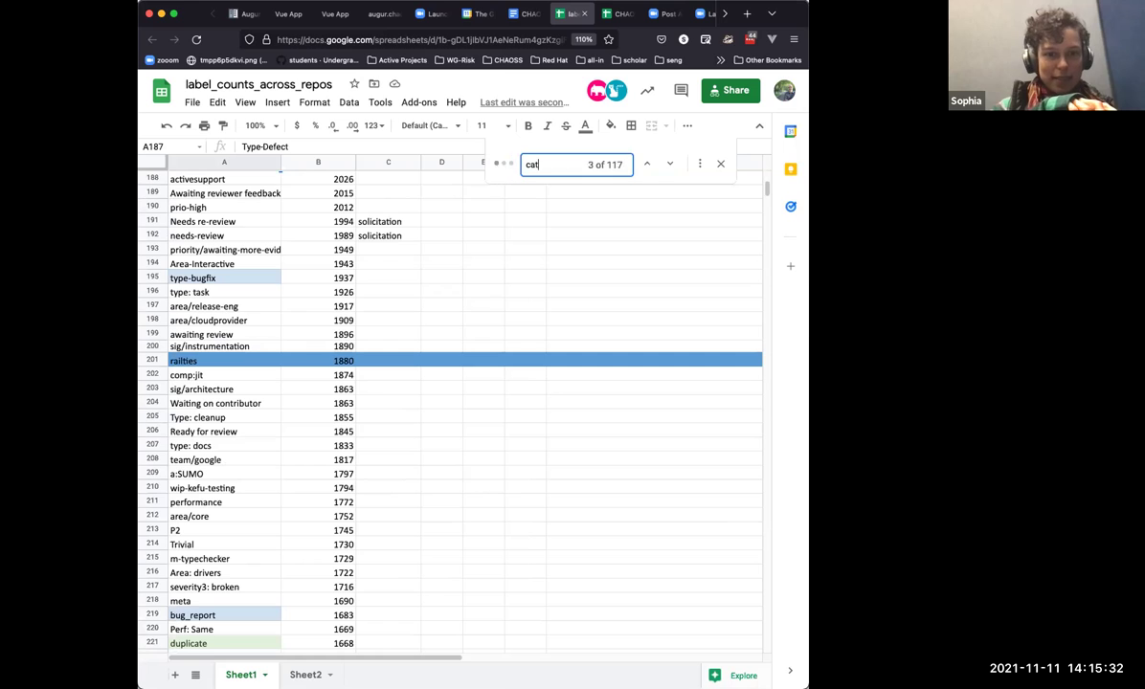
text(bug)
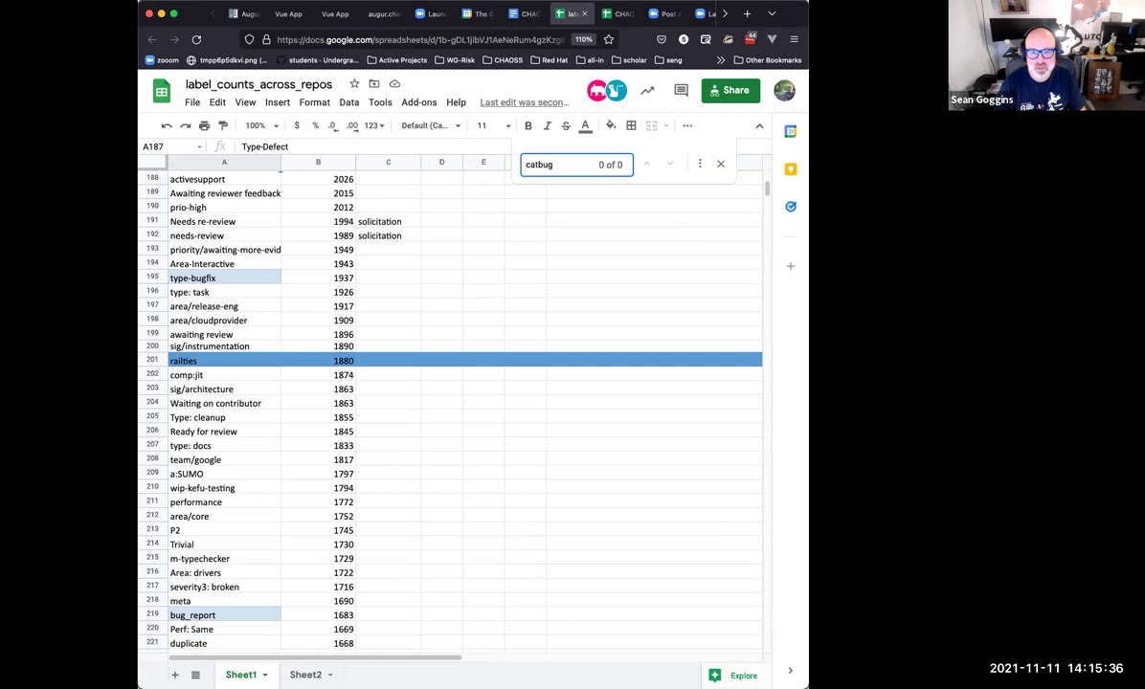
key(BackSpace)
key(BackSpace)
key(BackSpace)
text(/bug)
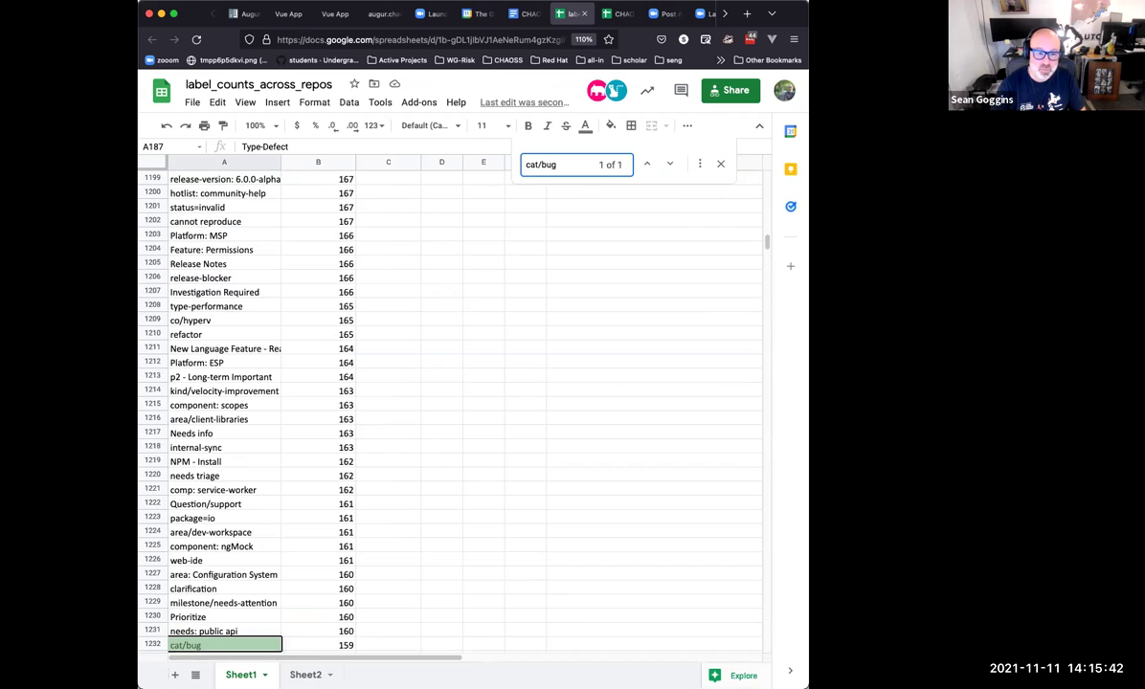
click(197, 617)
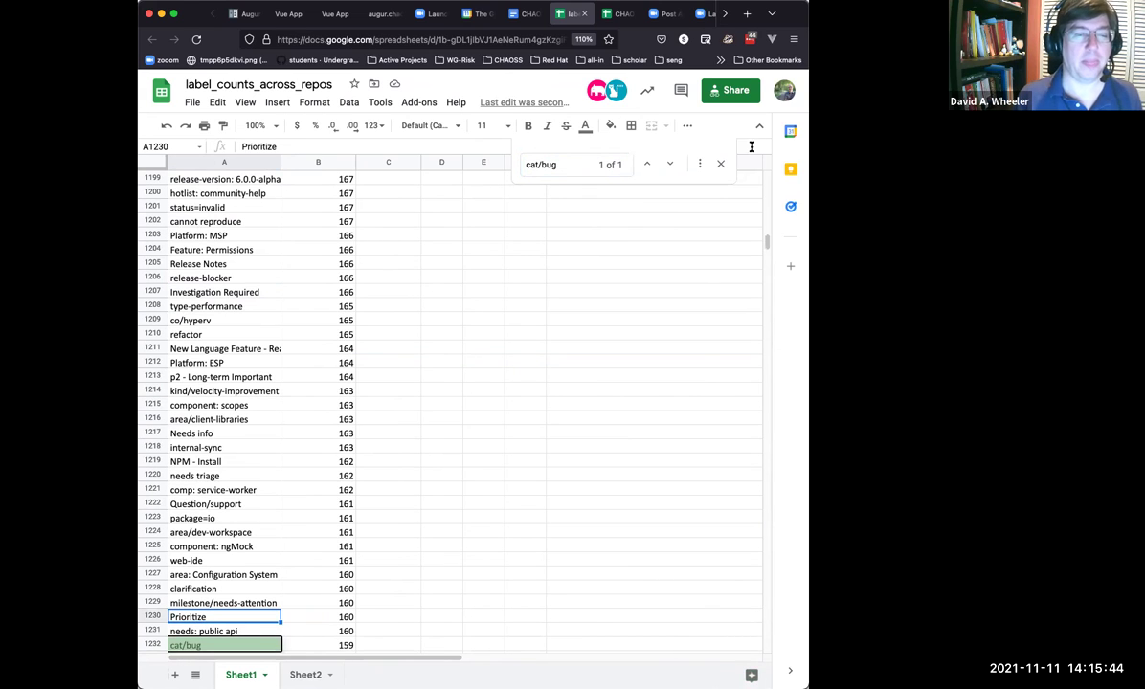
click(723, 165)
click(321, 539)
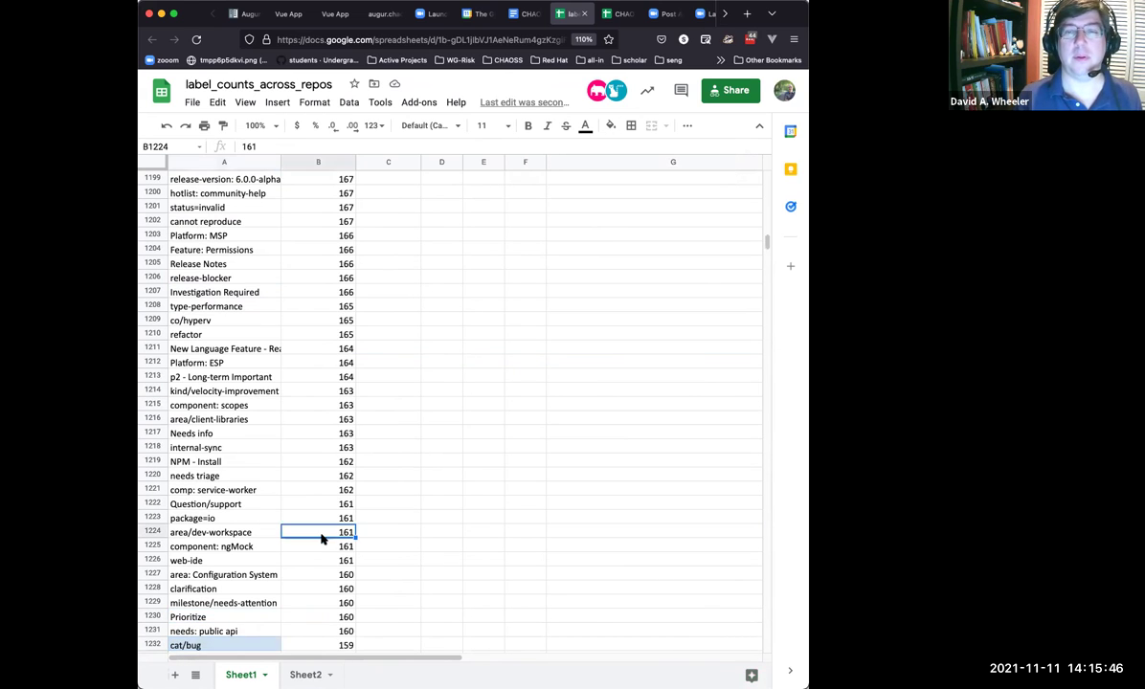
scroll(266, 595, down, 3)
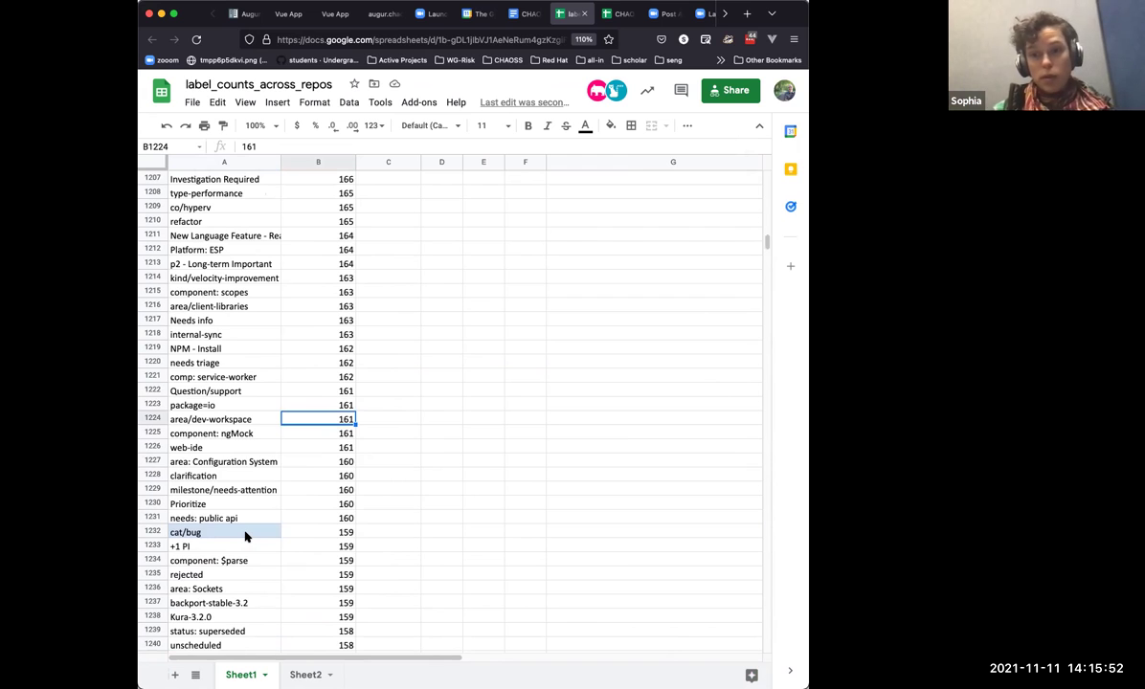
scroll(245, 536, up, 6)
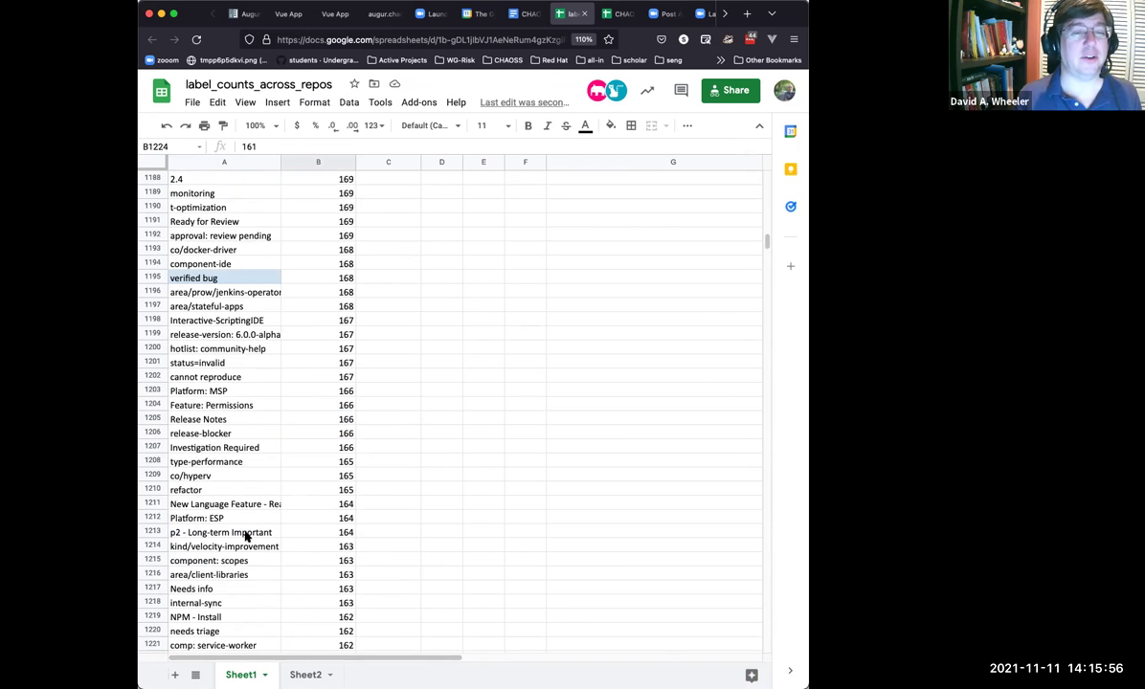
scroll(245, 536, up, 11)
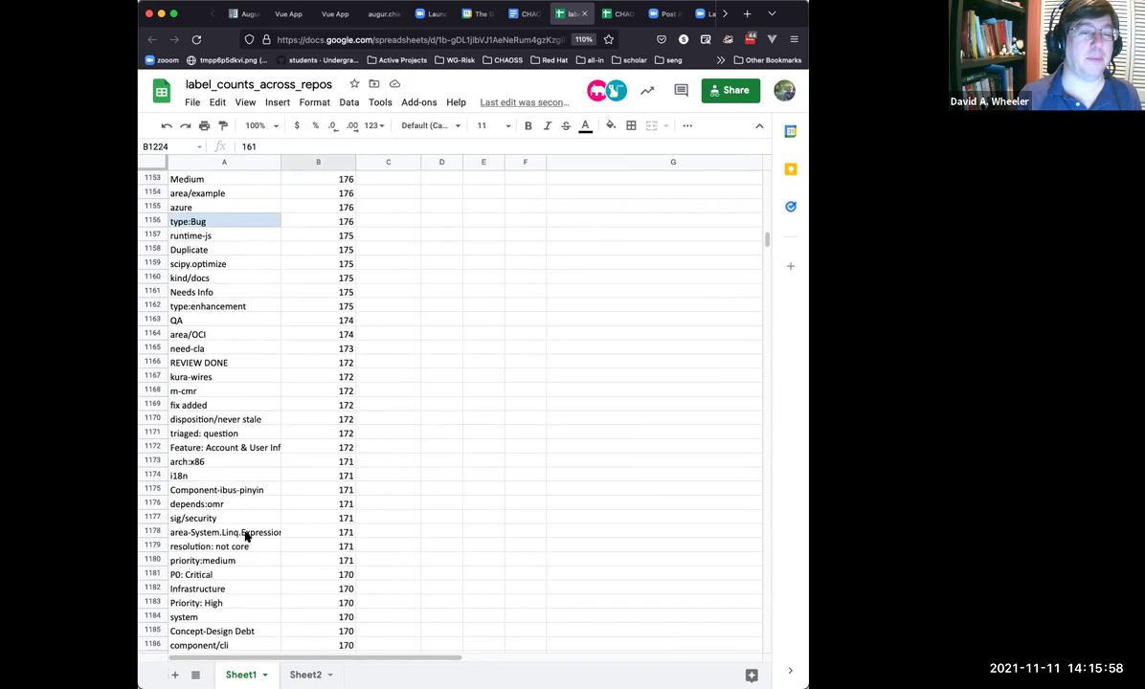
scroll(245, 536, down, 3)
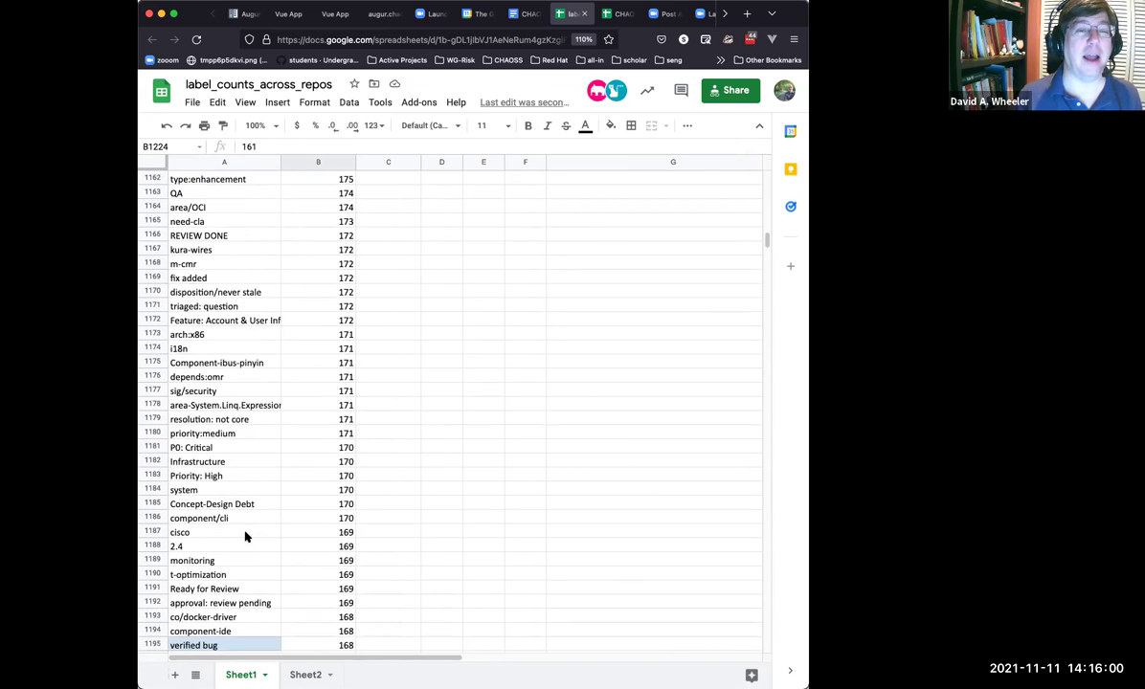
scroll(245, 537, down, 1)
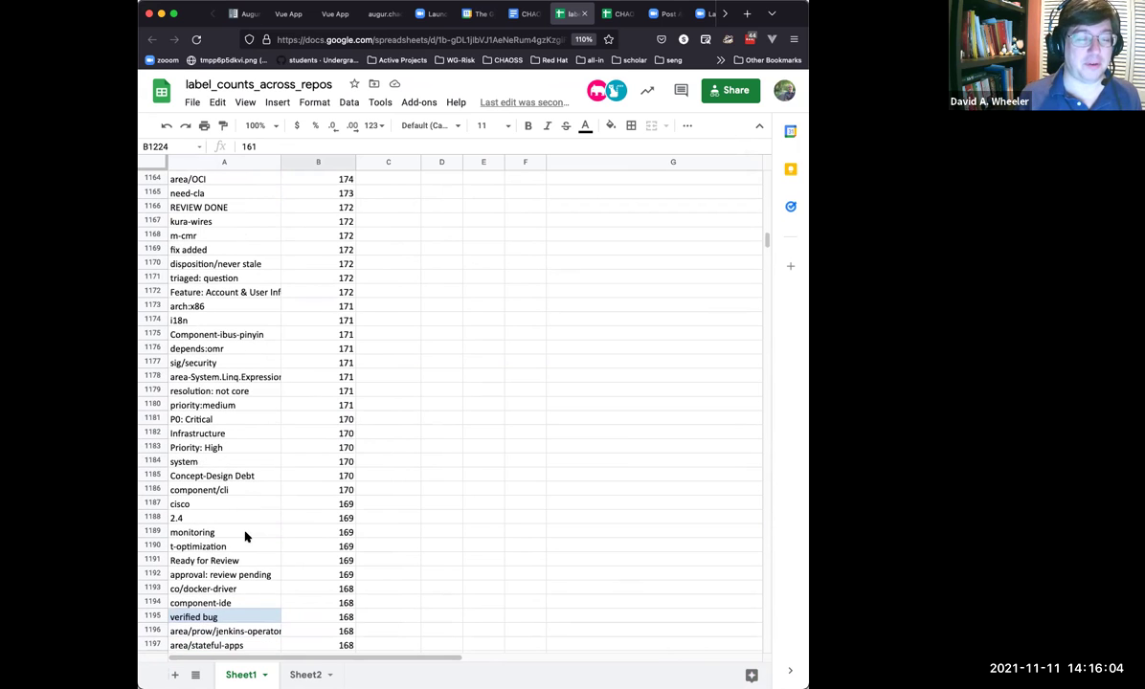
scroll(245, 536, up, 4)
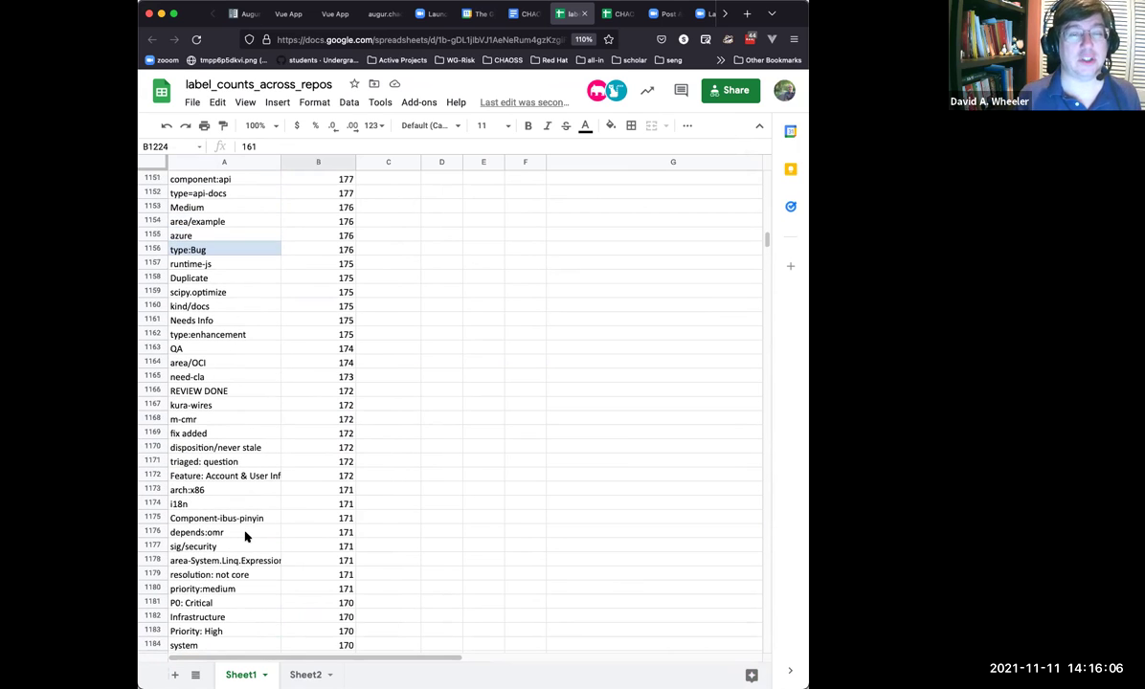